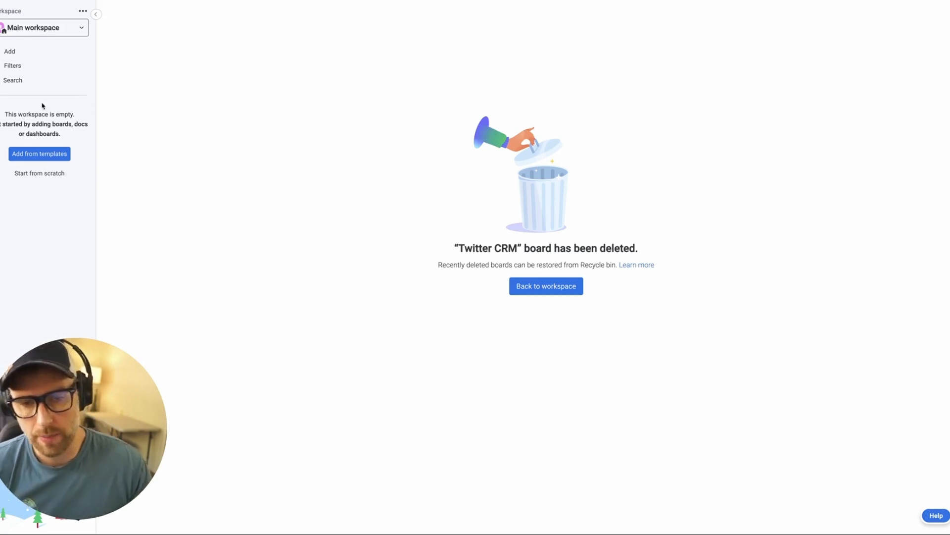
# Create a new board named Twitter CRM with Main privacy, set to manage Items.
pyautogui.click(10, 52)
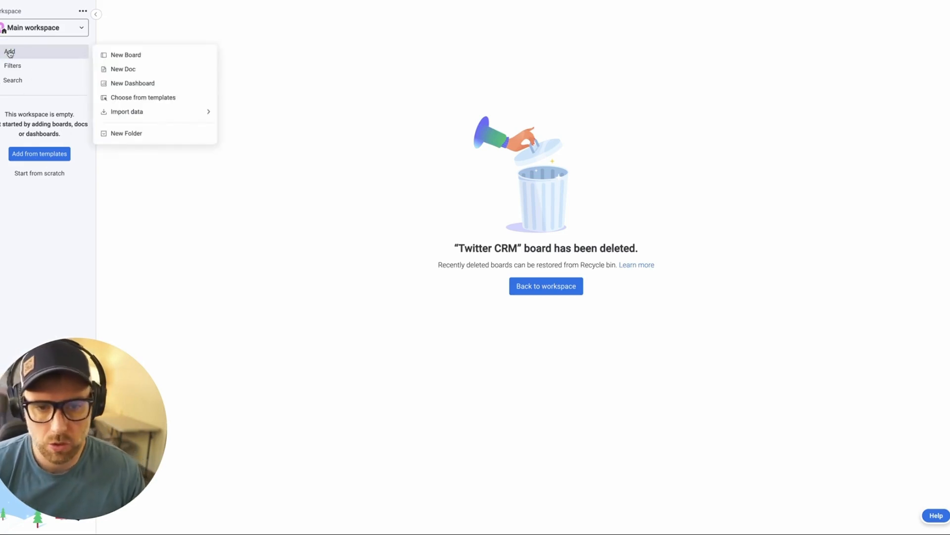
pyautogui.click(139, 58)
pyautogui.tripleClick(420, 202)
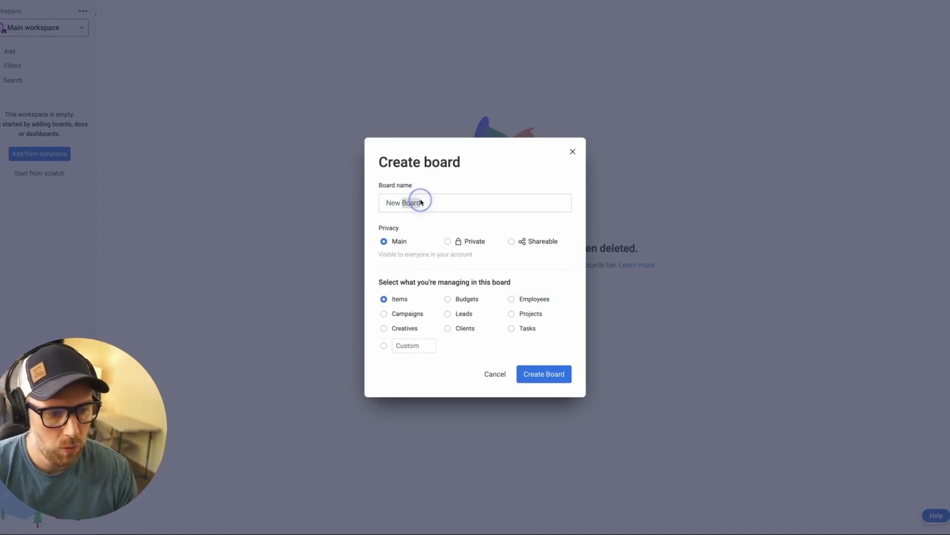
pyautogui.tripleClick(422, 202)
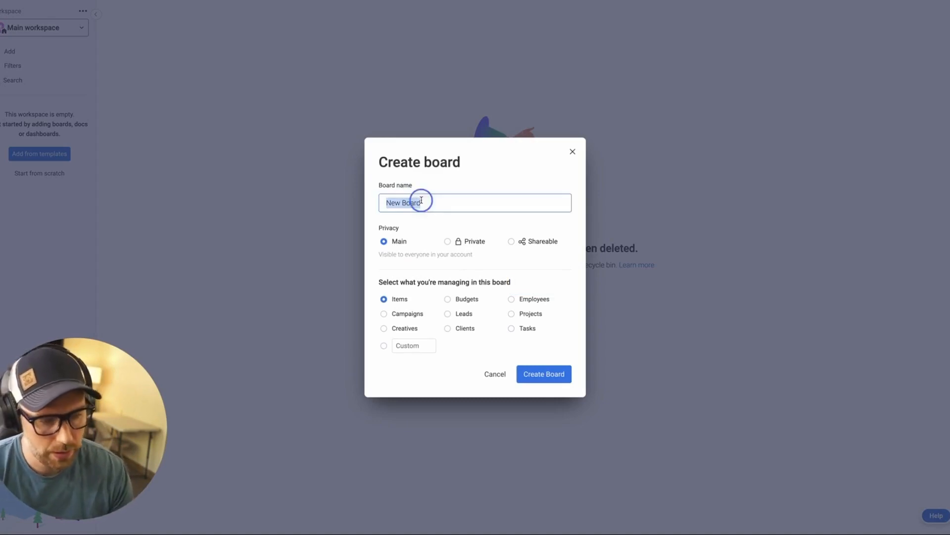
pyautogui.write('Twitter CRMN')
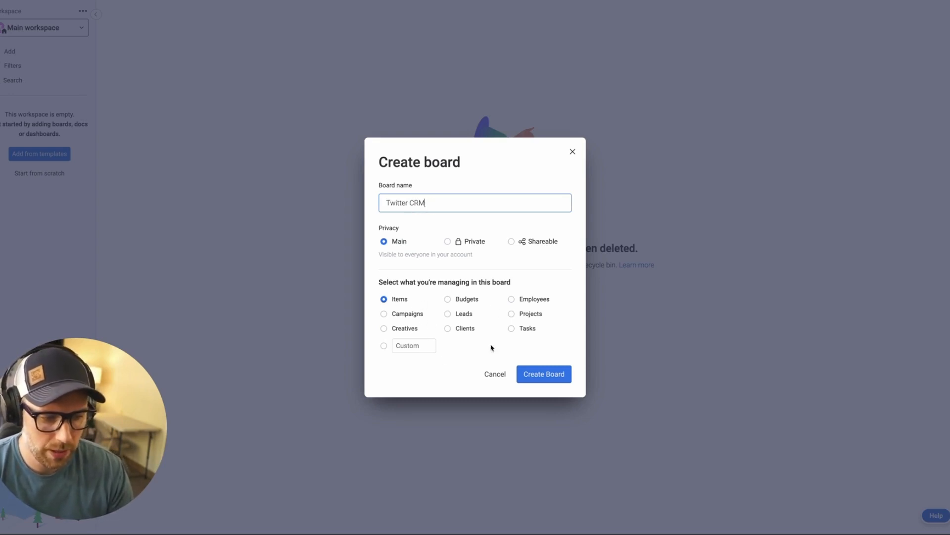
pyautogui.click(519, 305)
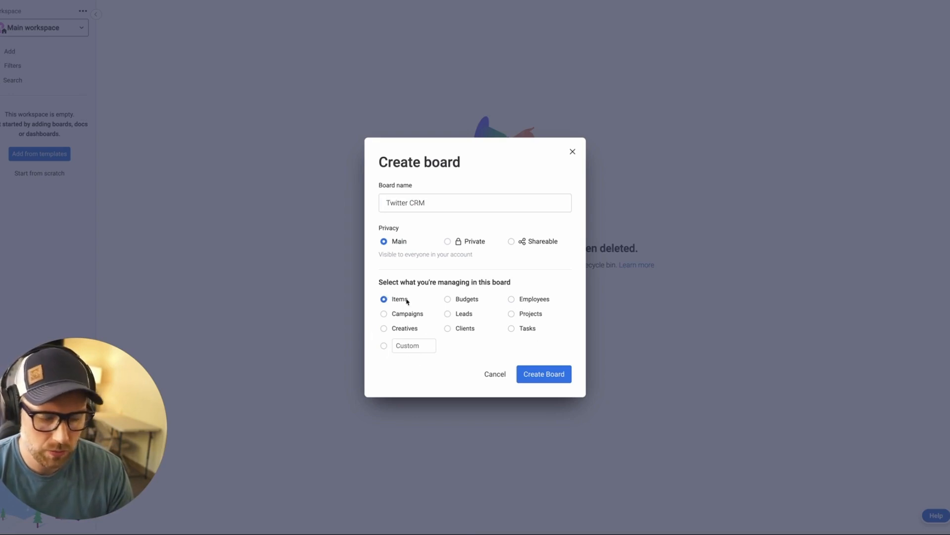
pyautogui.click(550, 377)
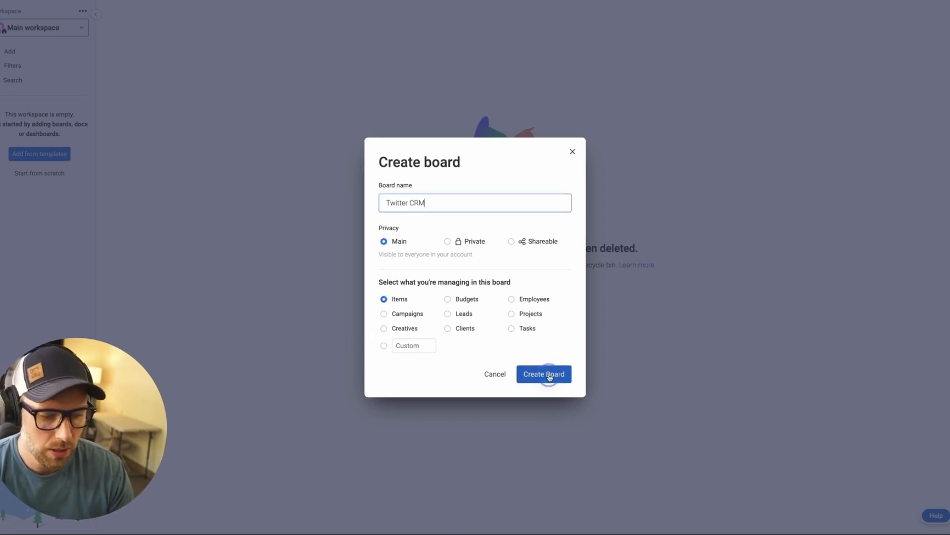
pyautogui.click(549, 377)
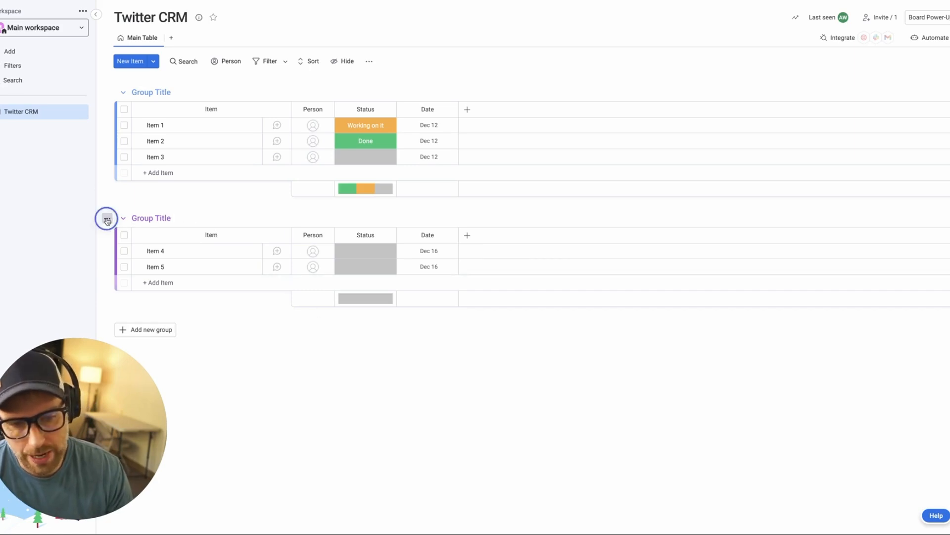
# Delete the second group, containing Item 4 and Item 5, from the board.
pyautogui.click(107, 218)
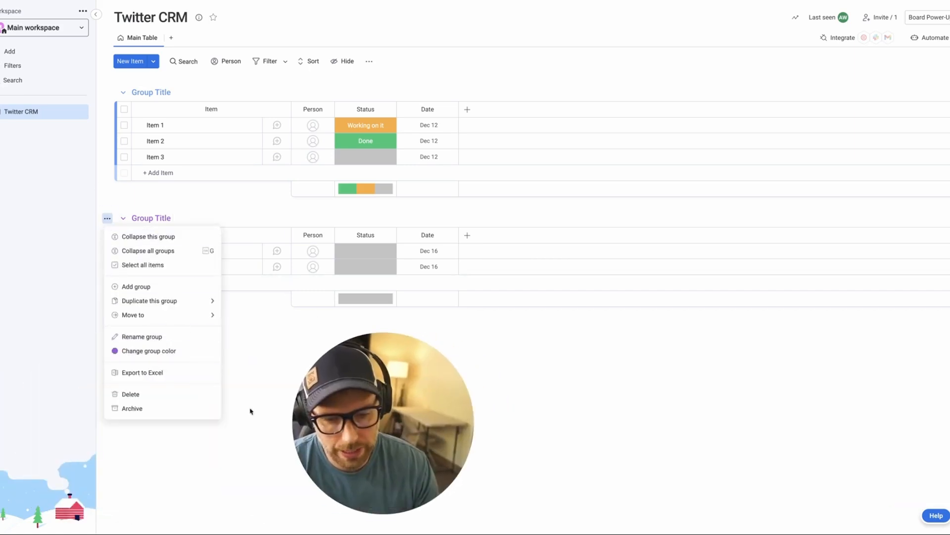
pyautogui.click(138, 395)
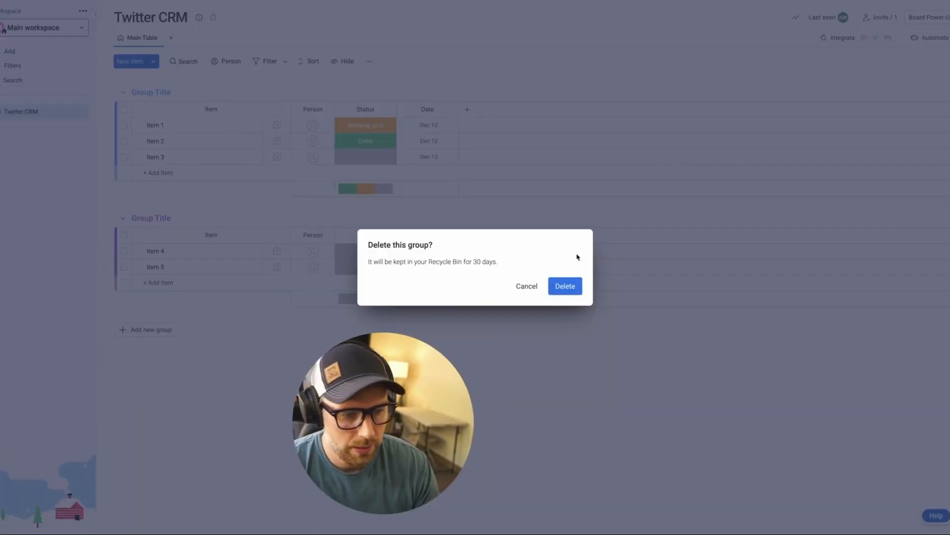
pyautogui.click(565, 286)
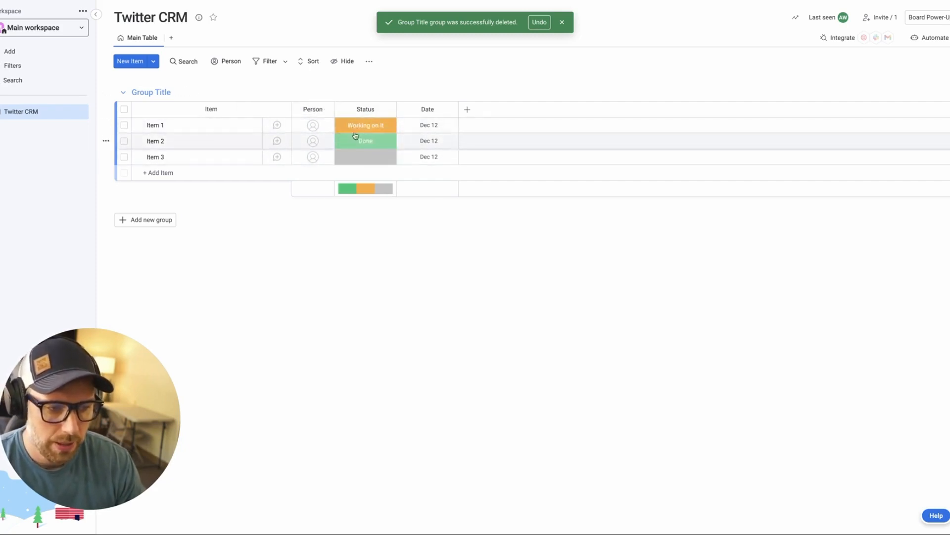
pyautogui.click(366, 125)
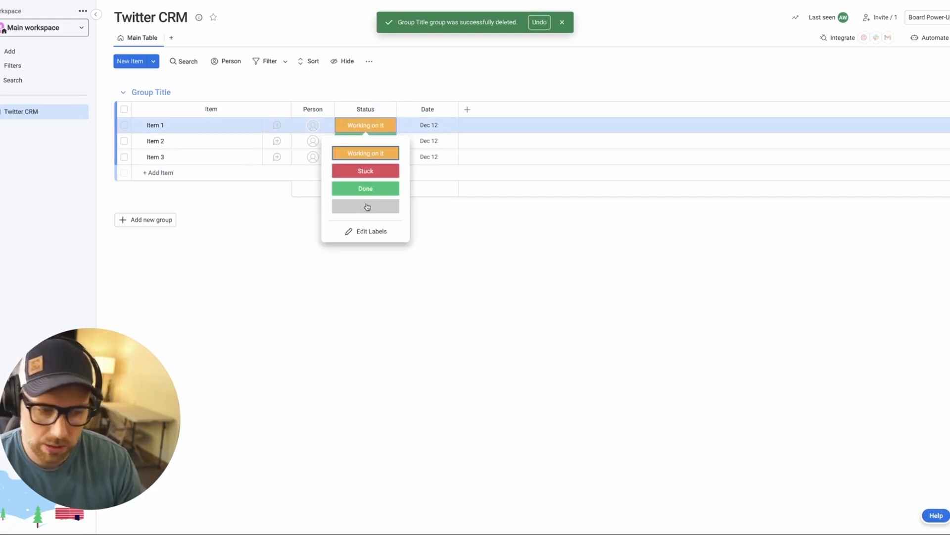
pyautogui.click(312, 269)
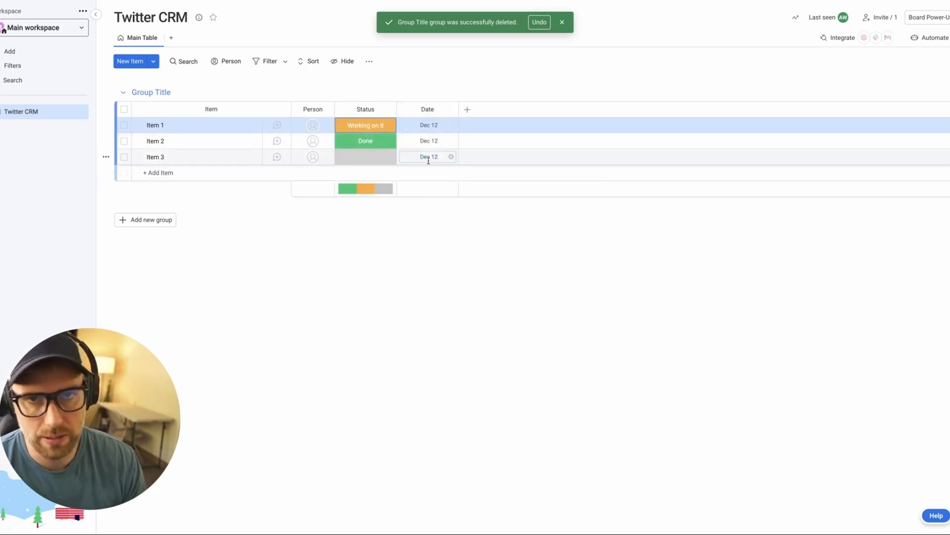
# Add a text column after the Date column and name it Link.
pyautogui.click(467, 109)
pyautogui.click(362, 168)
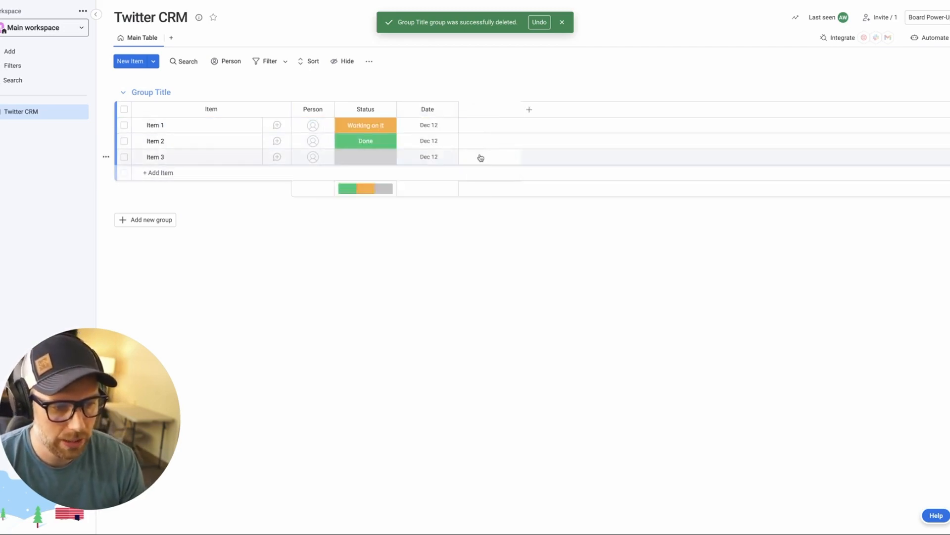
pyautogui.click(484, 108)
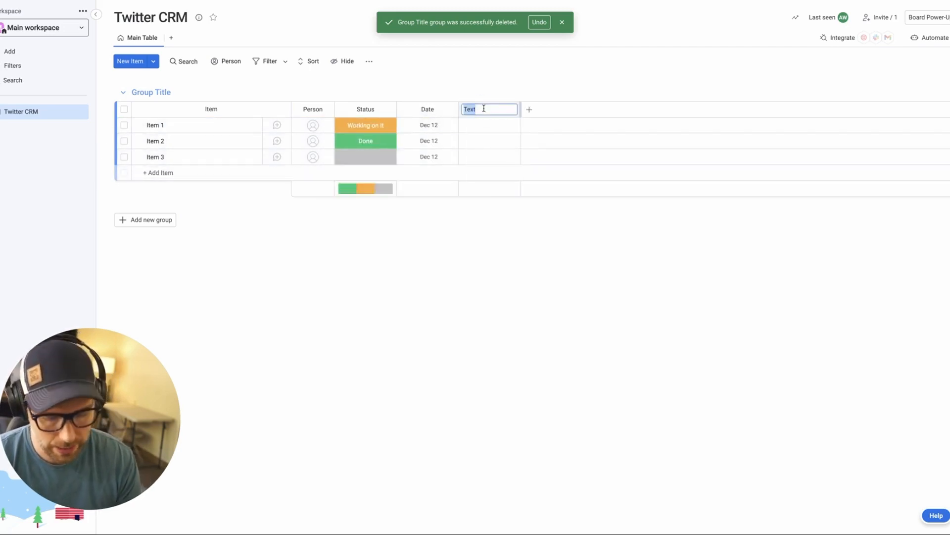
pyautogui.write('Link')
pyautogui.press('Return')
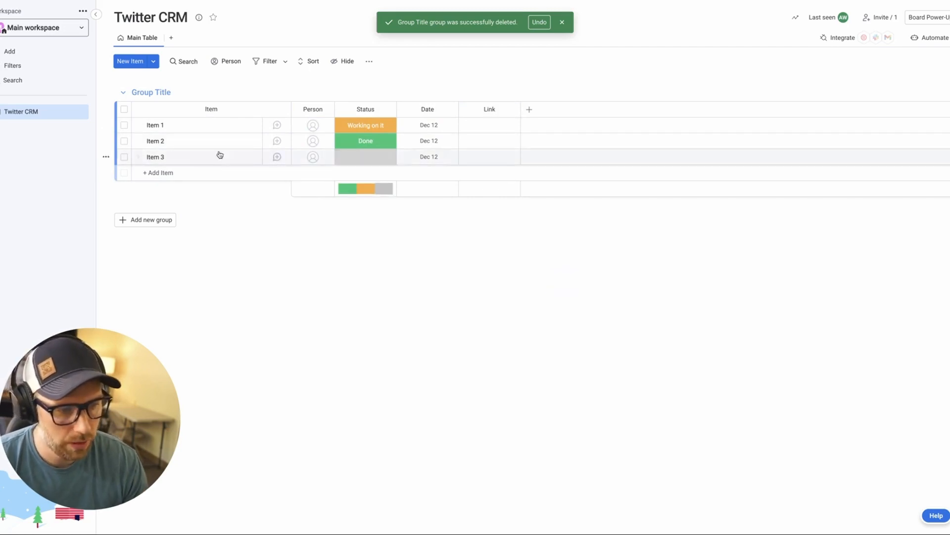
# Delete the sample items Item 1, Item 2 and Item 3 from the remaining group.
pyautogui.click(124, 125)
pyautogui.click(124, 141)
pyautogui.click(125, 157)
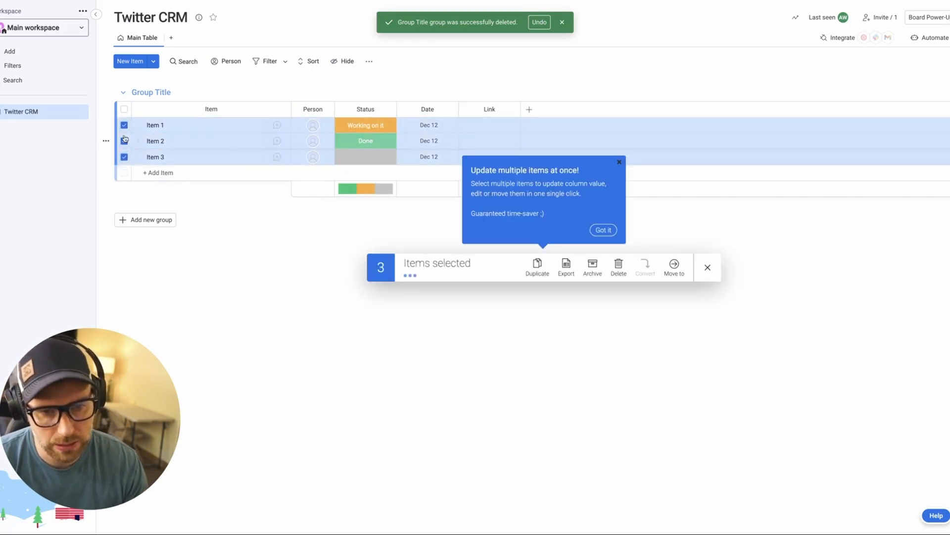
pyautogui.rightClick(125, 140)
pyautogui.click(150, 303)
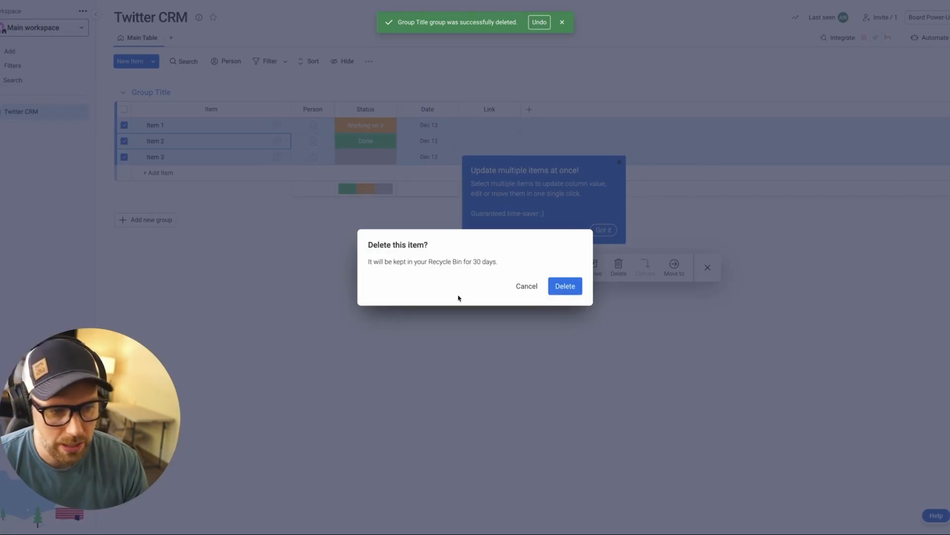
pyautogui.click(561, 285)
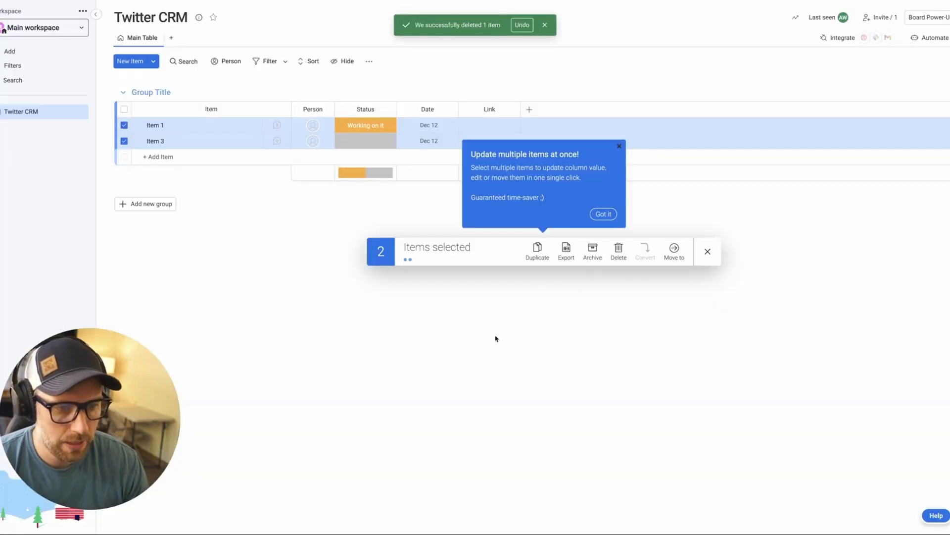
pyautogui.click(604, 214)
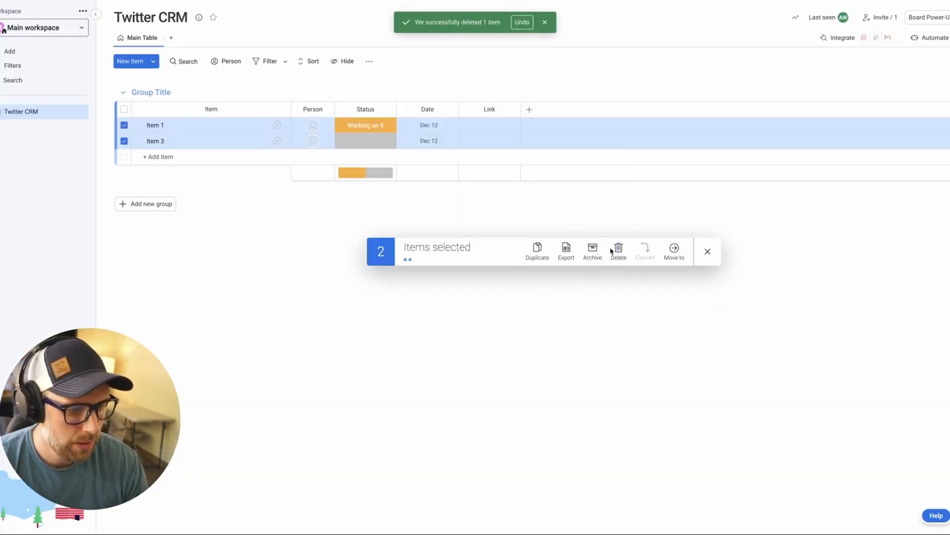
pyautogui.click(617, 250)
pyautogui.click(568, 287)
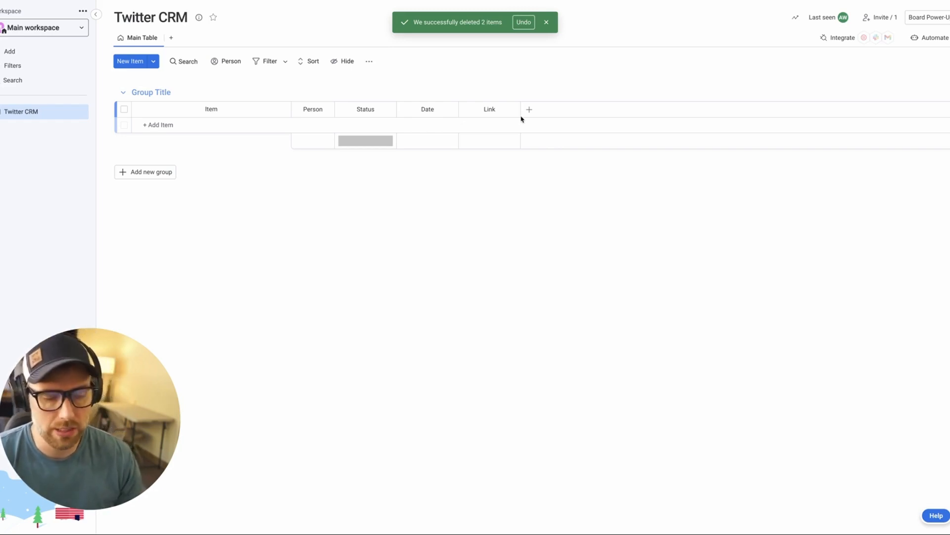
# Switch to the Twitter app and open the overview of the account's lists.
pyautogui.click(525, 533)
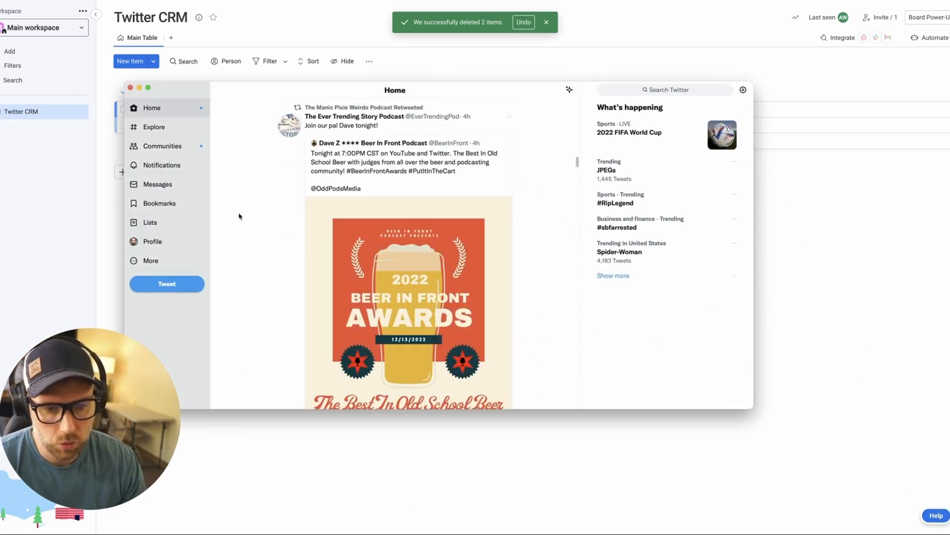
pyautogui.click(157, 245)
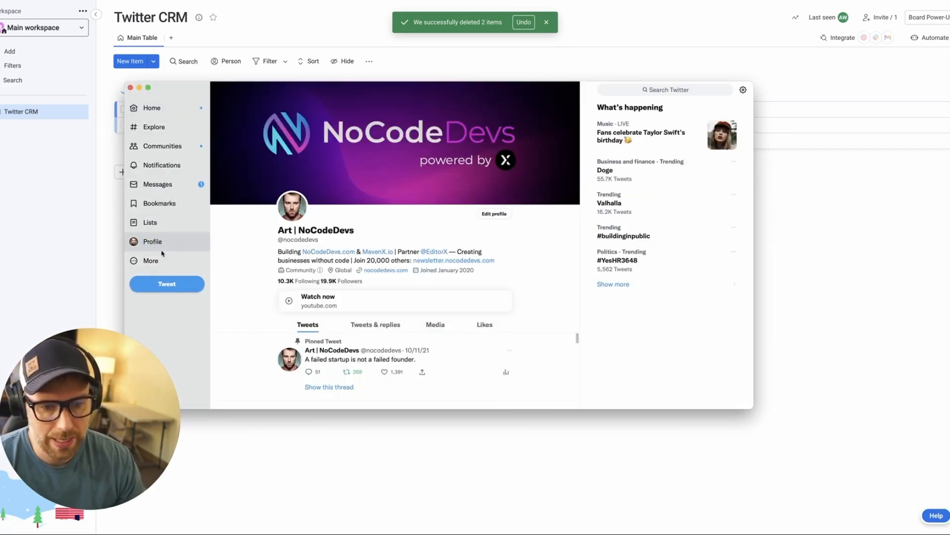
pyautogui.click(150, 222)
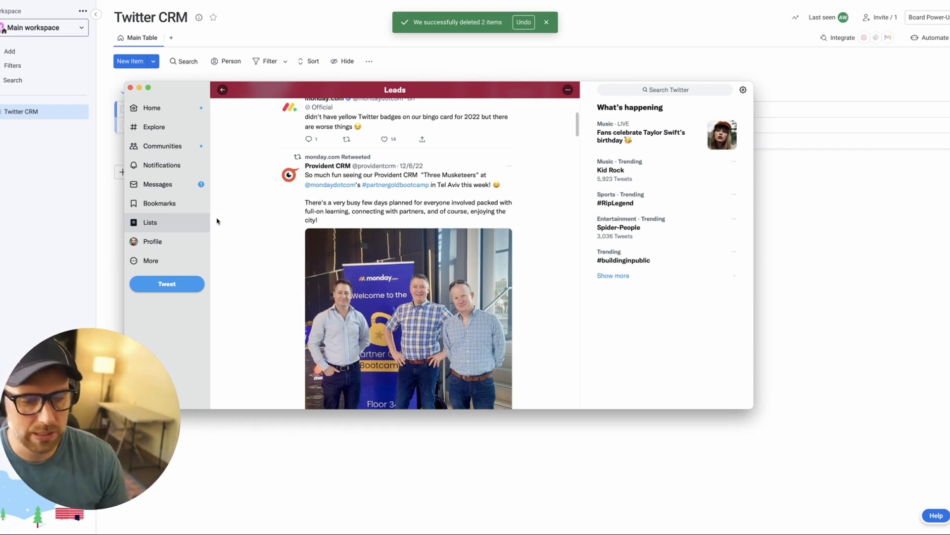
pyautogui.scroll(5, 228, 218)
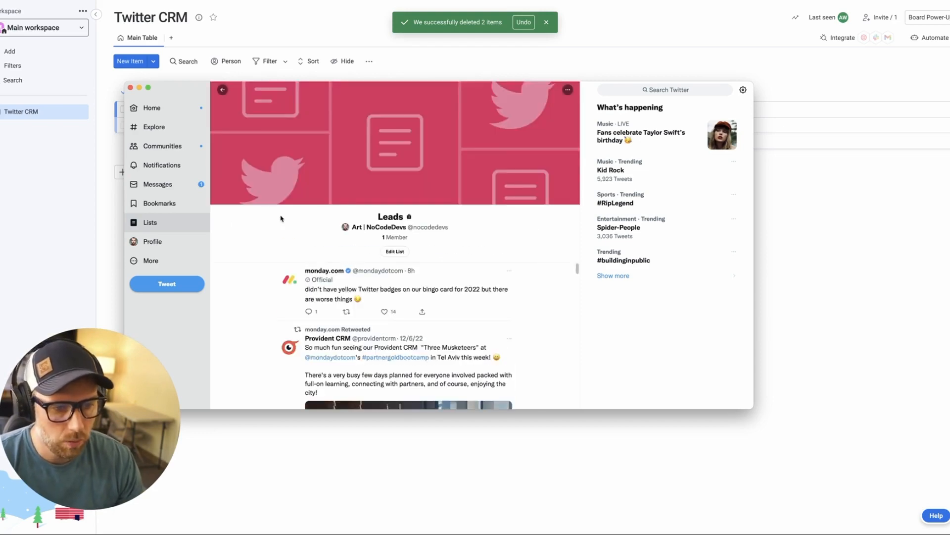
pyautogui.click(223, 89)
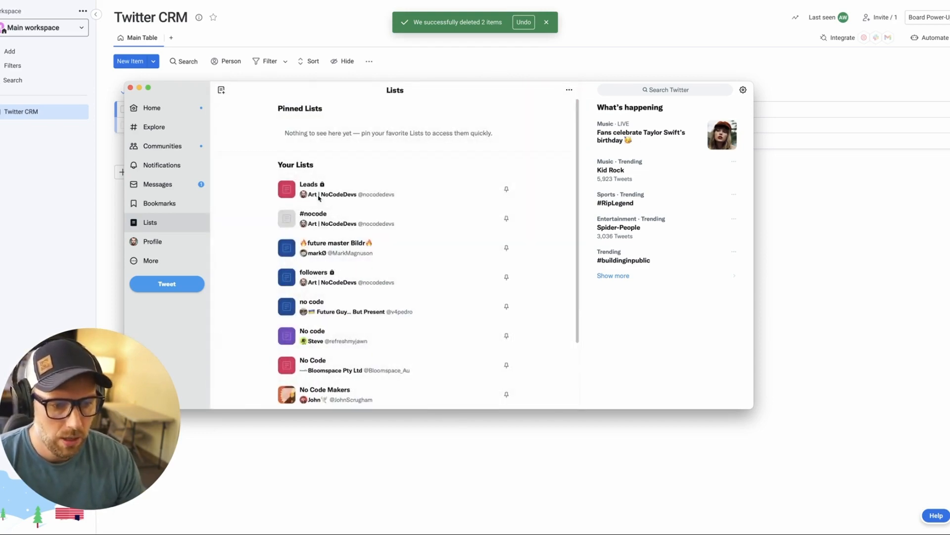
# Create a private Twitter list named CRM.
pyautogui.click(222, 90)
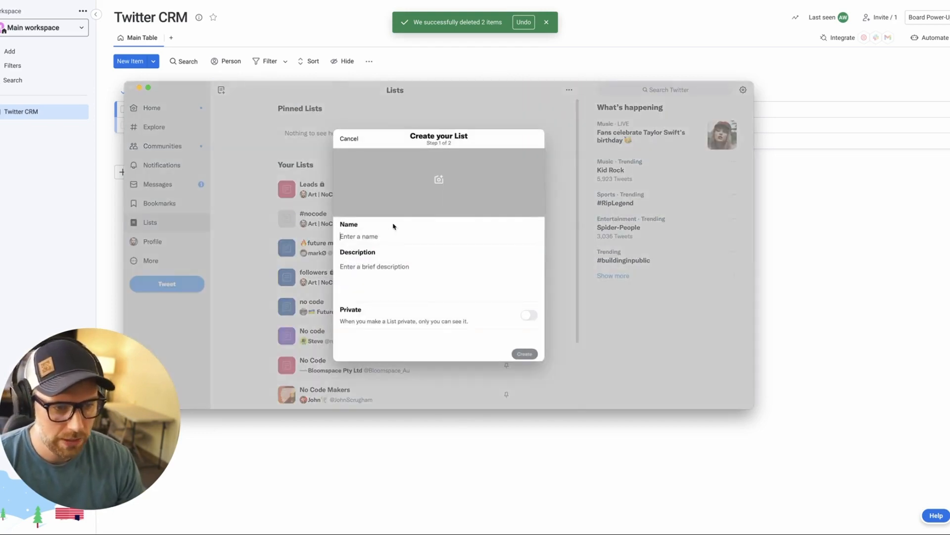
pyautogui.write('Lerafds')
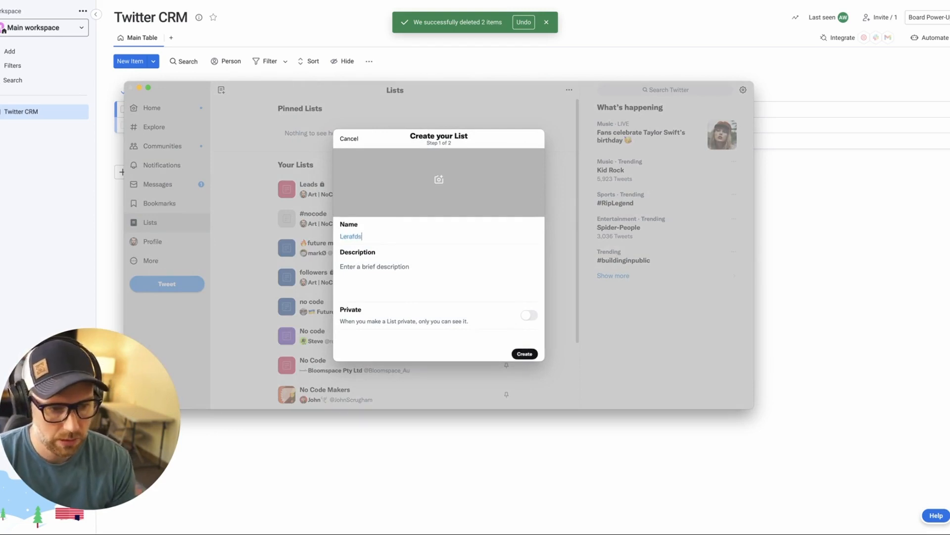
pyautogui.press('BackSpace')
pyautogui.write('CRM')
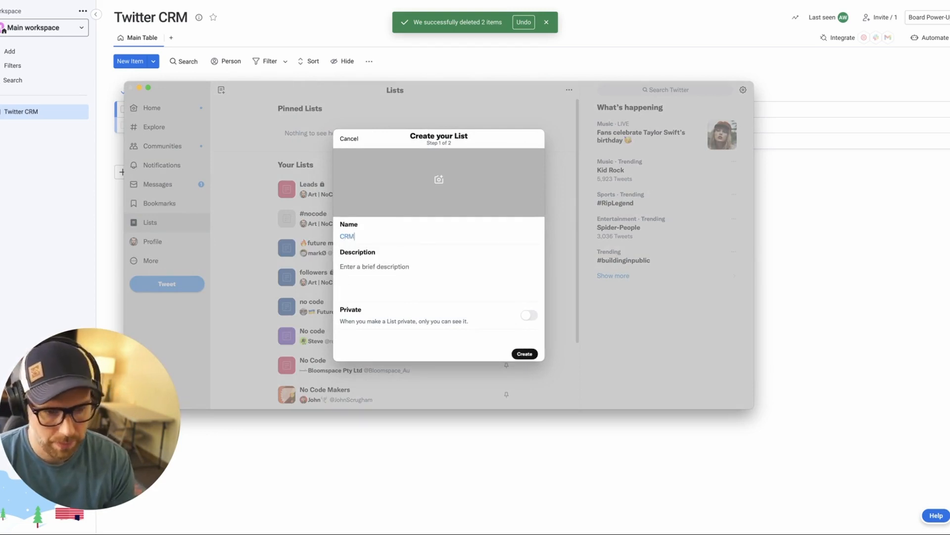
pyautogui.click(528, 315)
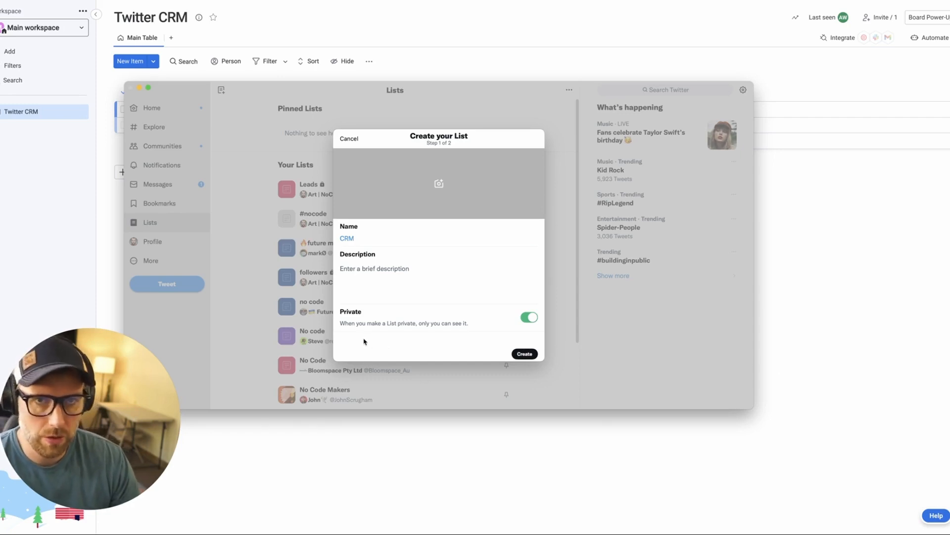
pyautogui.click(531, 358)
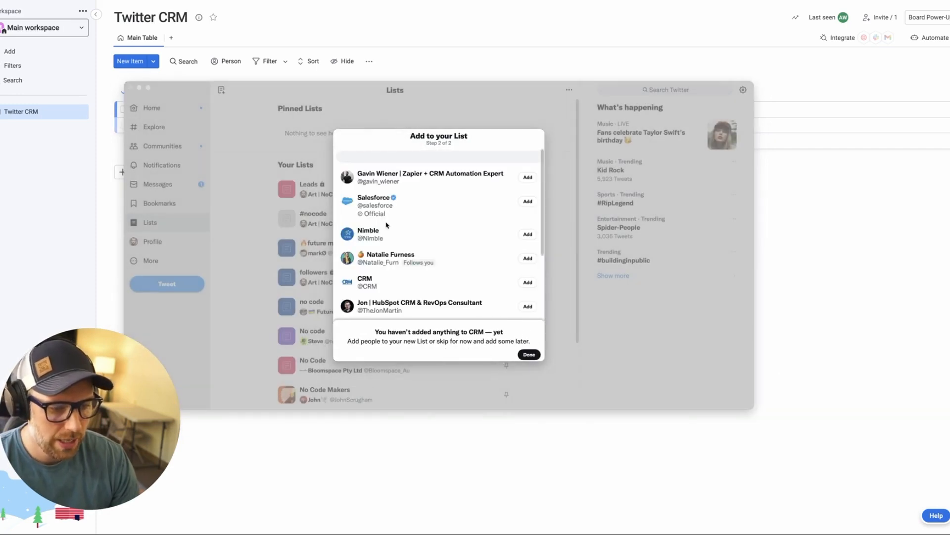
pyautogui.click(412, 158)
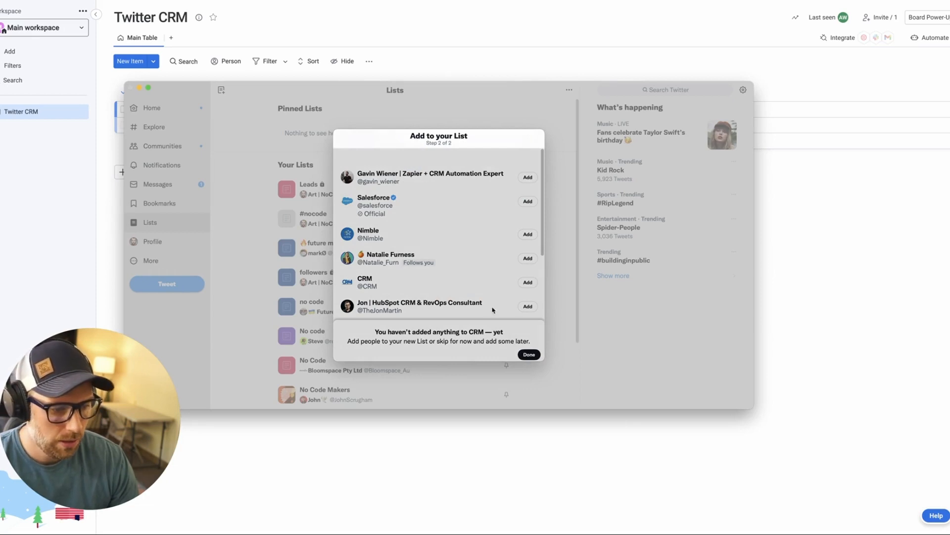
pyautogui.click(475, 295)
pyautogui.scroll(-3, 477, 276)
pyautogui.scroll(5, 473, 270)
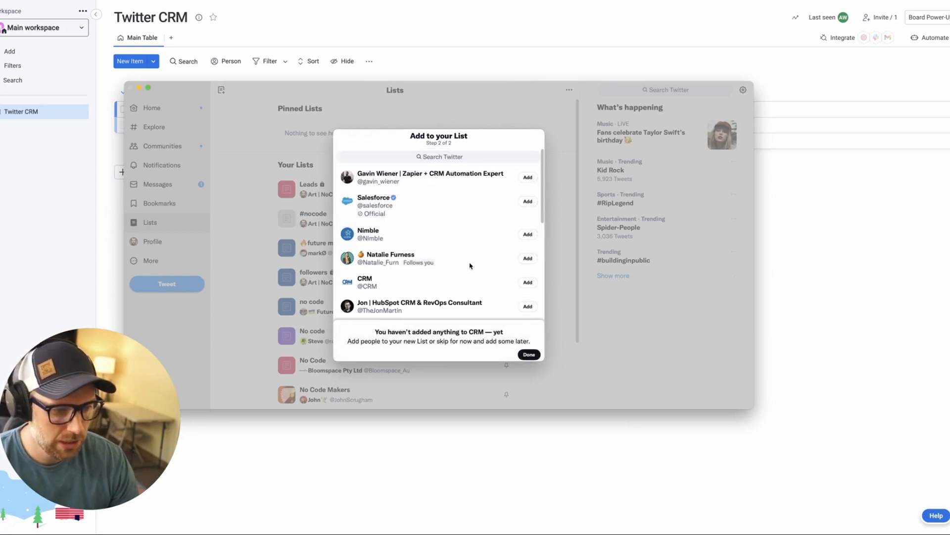
pyautogui.click(441, 156)
pyautogui.click(441, 156)
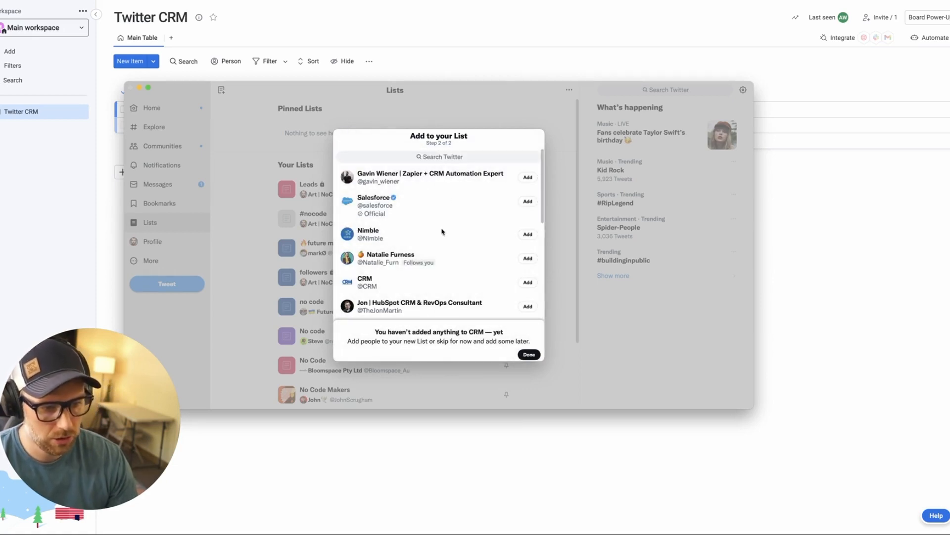
pyautogui.click(441, 157)
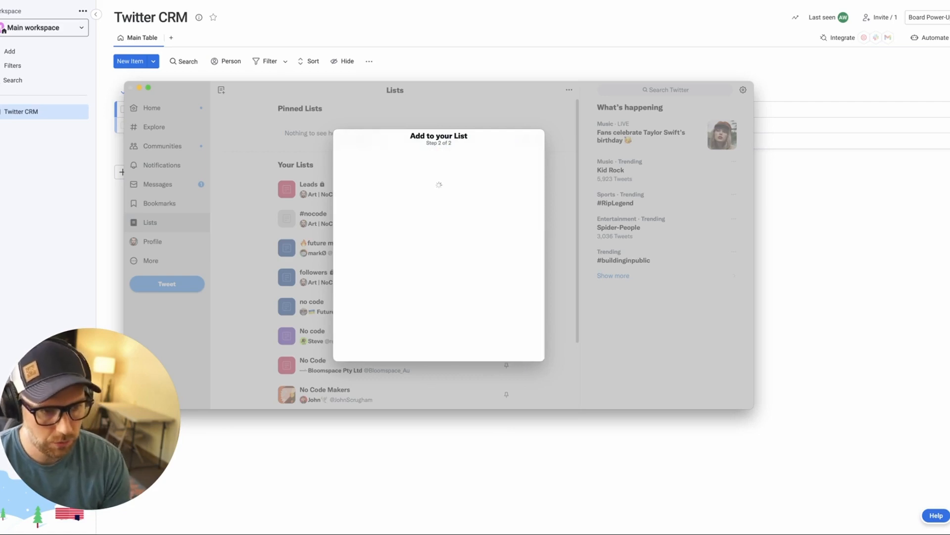
pyautogui.click(393, 195)
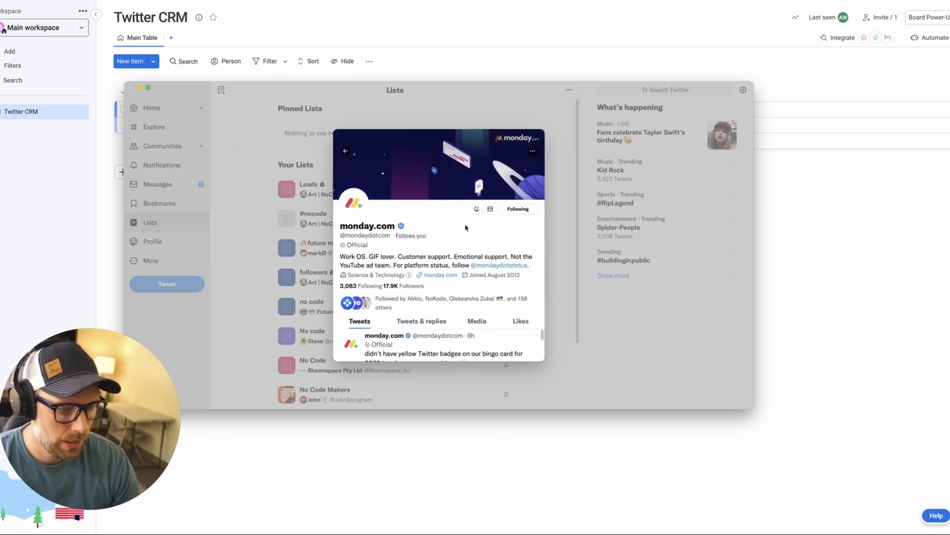
# Add the monday.com account to the private CRM list from its profile, and leave the list-adding dialog.
pyautogui.scroll(-3, 466, 227)
pyautogui.scroll(3, 466, 227)
pyautogui.click(533, 151)
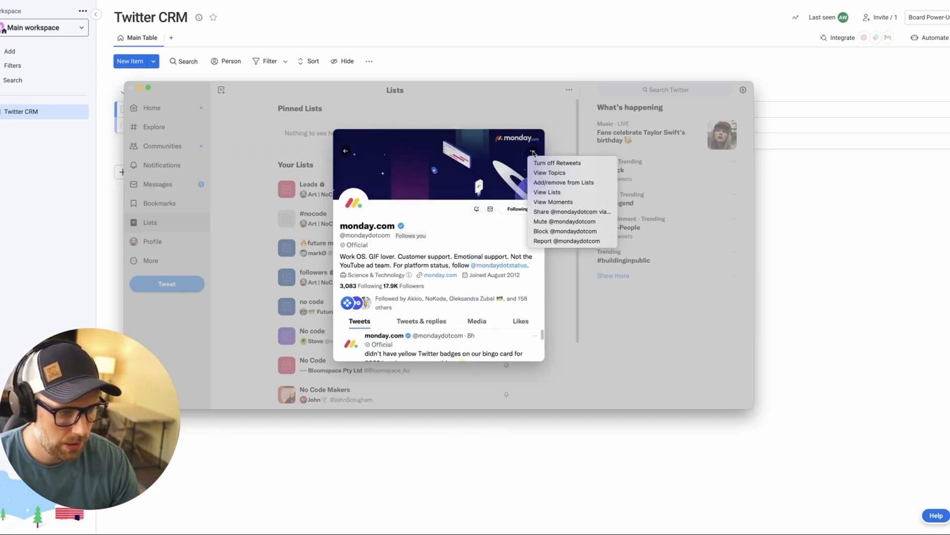
pyautogui.click(559, 182)
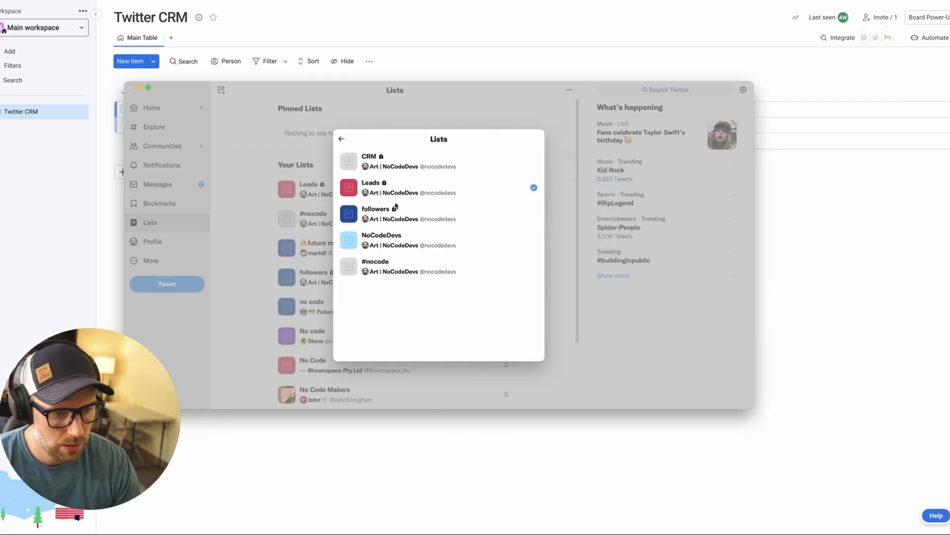
pyautogui.click(393, 164)
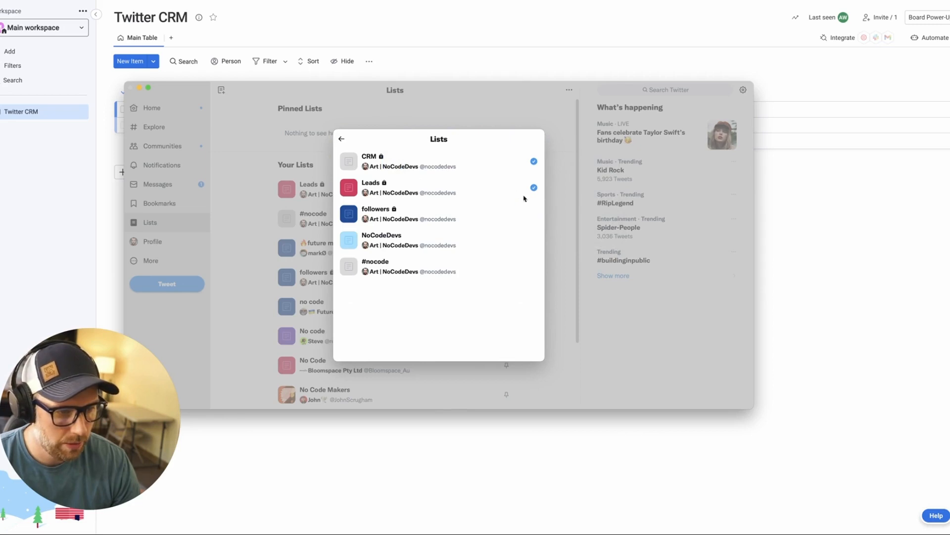
pyautogui.click(341, 139)
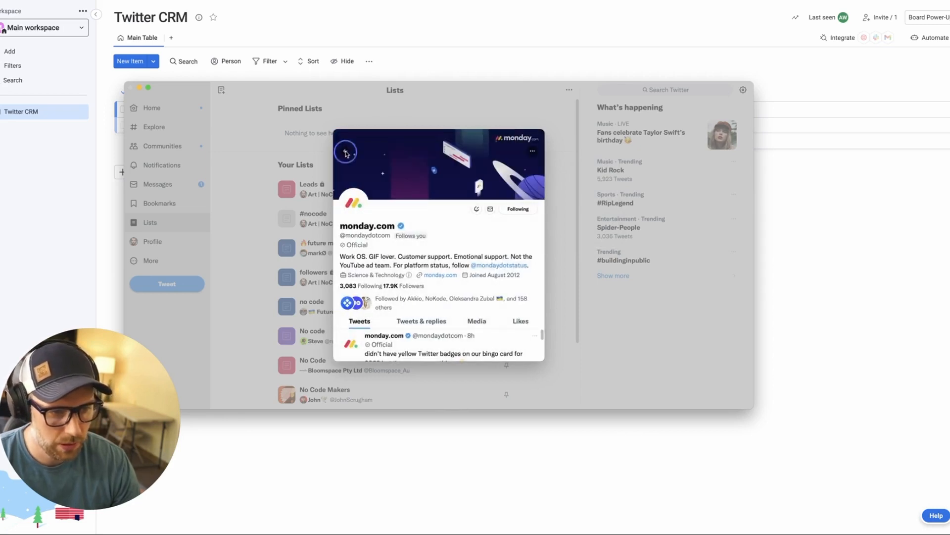
pyautogui.click(342, 141)
pyautogui.click(322, 144)
pyautogui.click(312, 153)
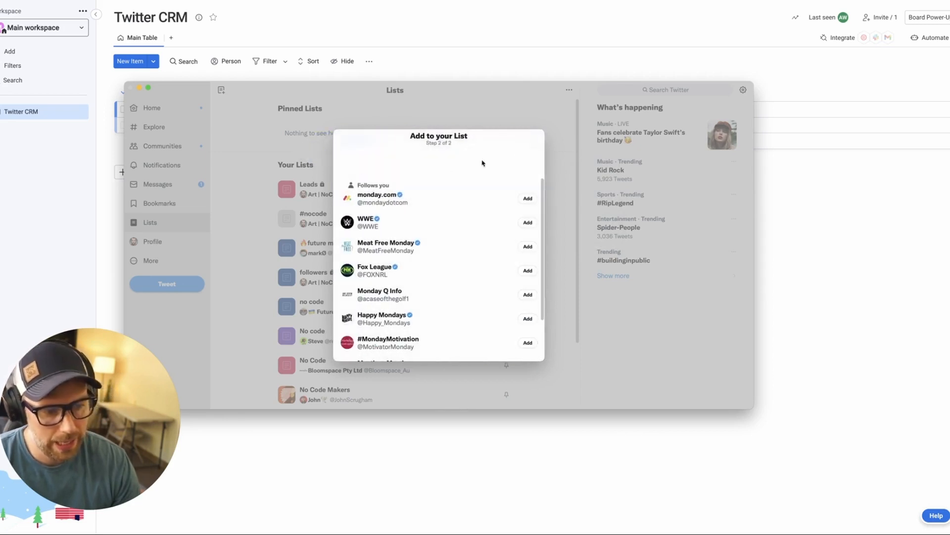
pyautogui.click(551, 147)
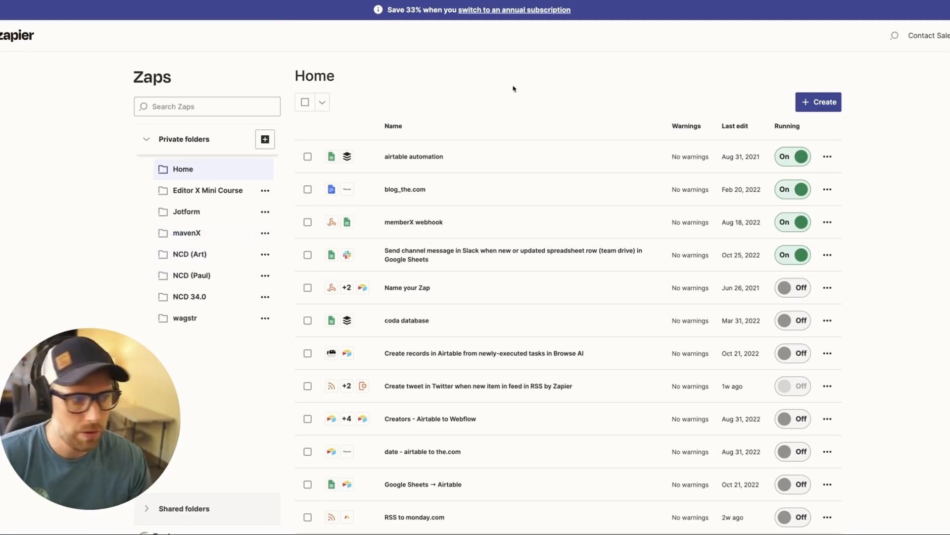
# Create a new Zap in Zapier with Twitter as the trigger app and Tweet in List as its event.
pyautogui.click(805, 101)
pyautogui.click(811, 131)
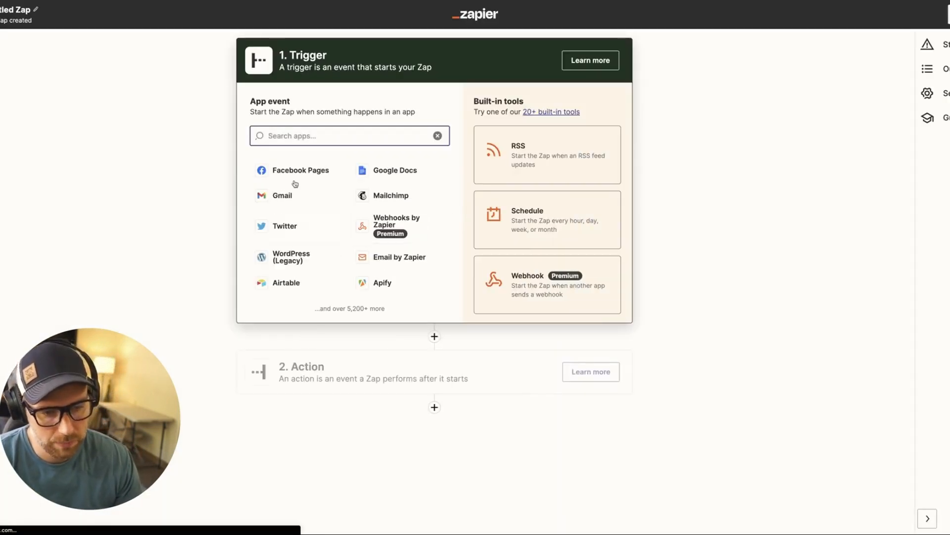
pyautogui.click(297, 76)
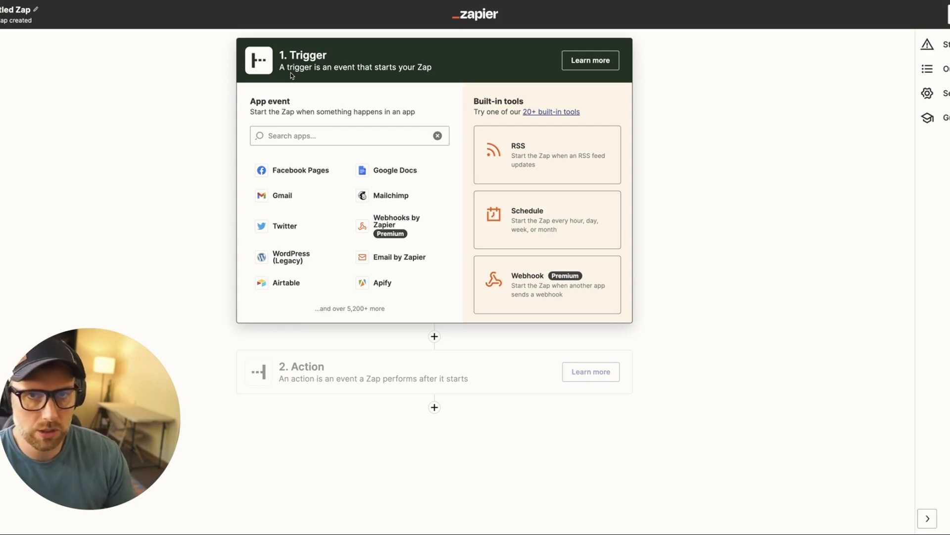
pyautogui.click(287, 229)
pyautogui.click(319, 179)
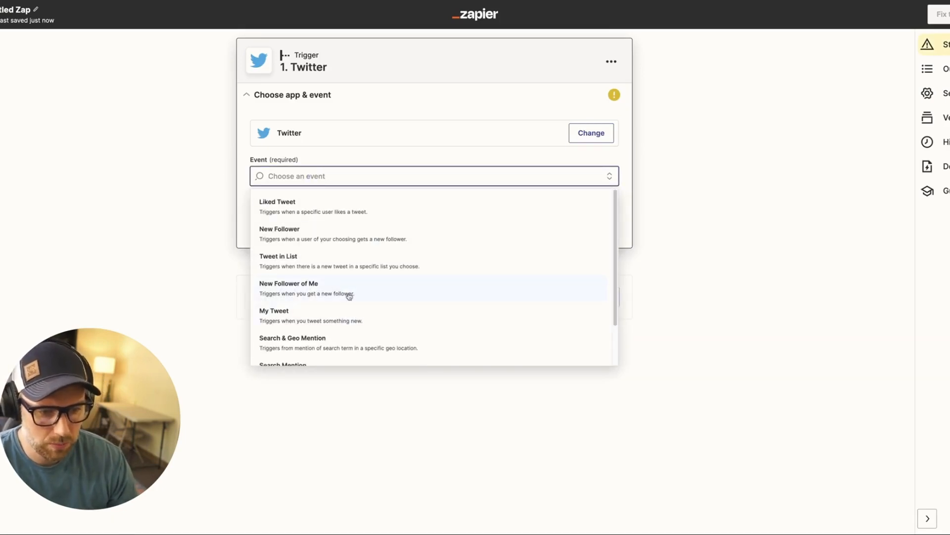
pyautogui.click(296, 263)
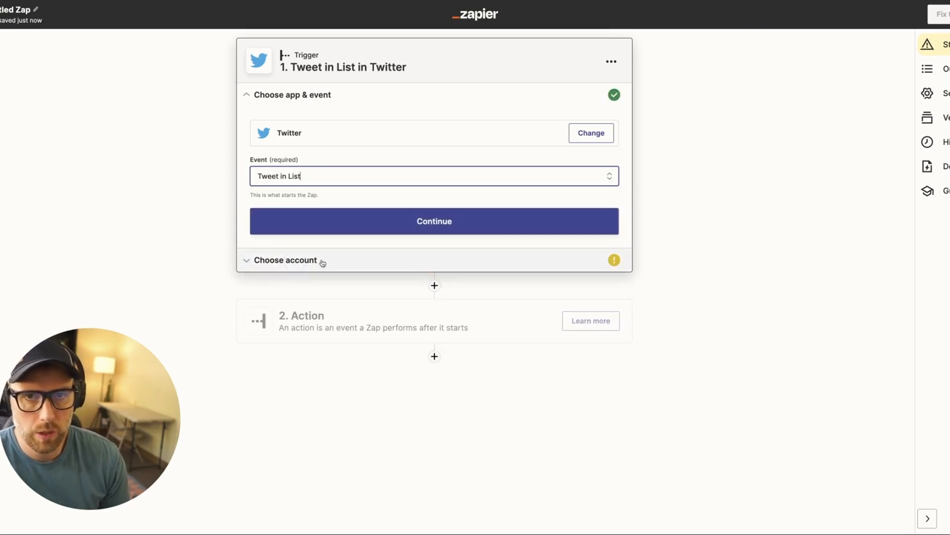
pyautogui.click(377, 213)
# Choose the connected account Twitter nocodedevs #2 for the trigger and continue to the trigger setup.
pyautogui.click(320, 159)
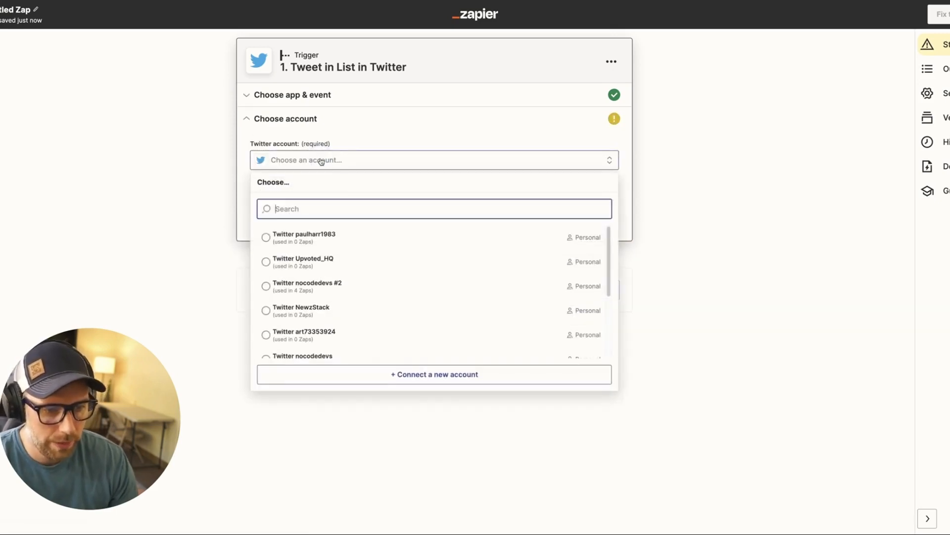
pyautogui.click(311, 287)
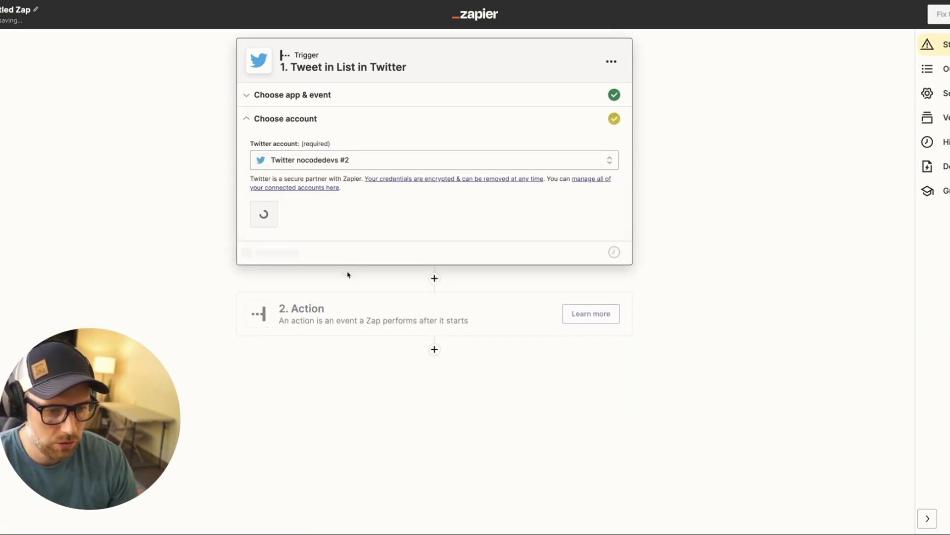
pyautogui.click(275, 215)
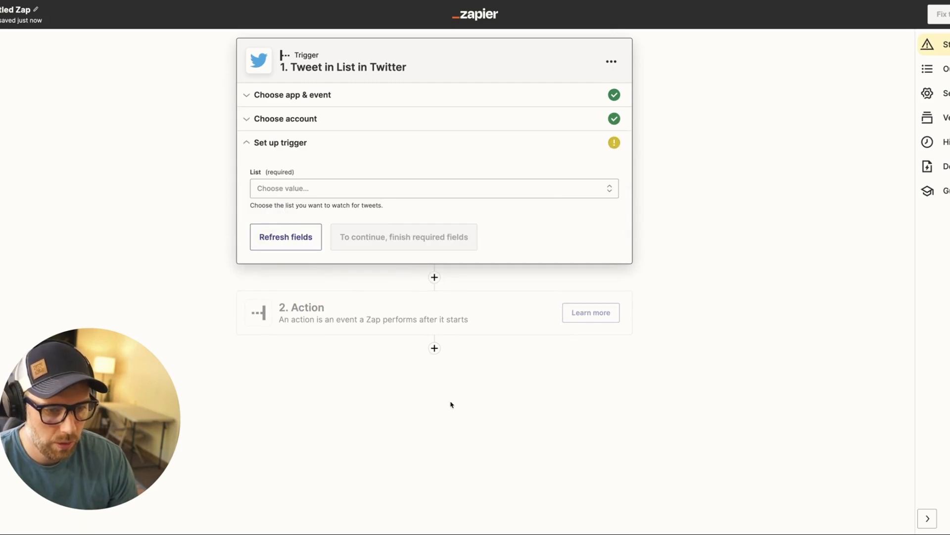
# Find the CRM list and set it as the list the trigger watches for tweets.
pyautogui.click(302, 189)
pyautogui.scroll(-5, 368, 312)
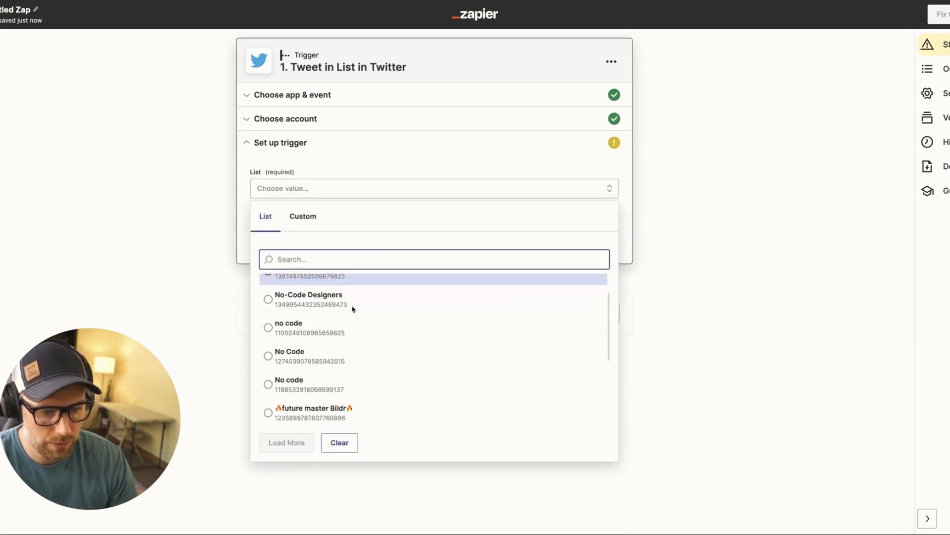
pyautogui.click(353, 308)
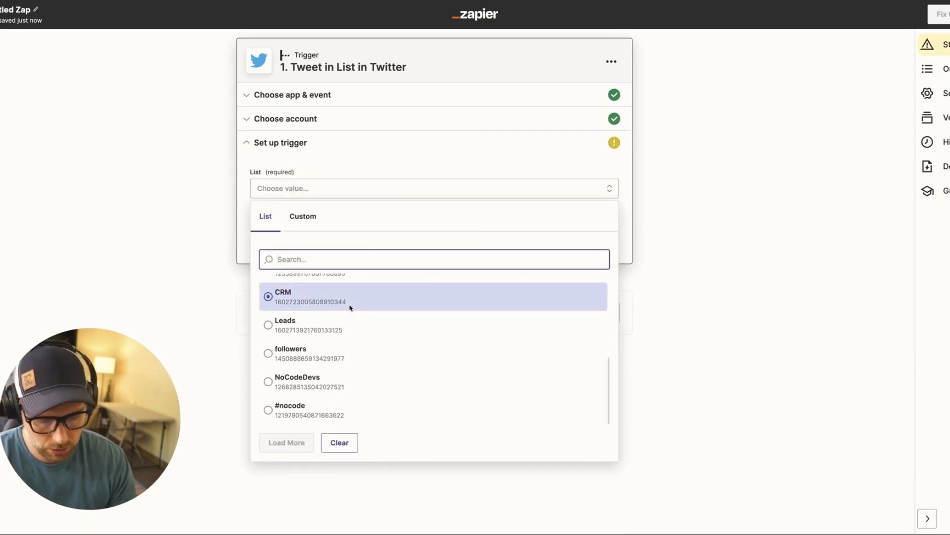
pyautogui.write('crm')
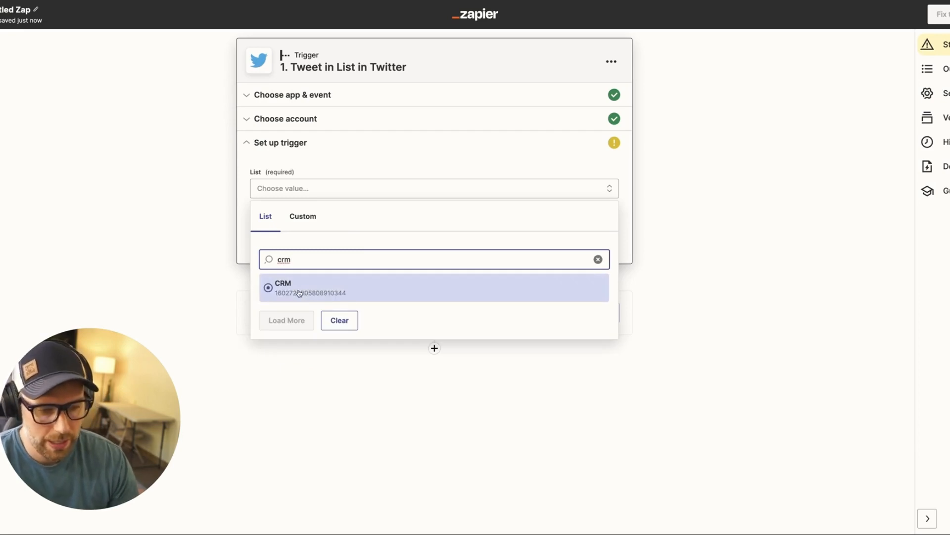
pyautogui.click(299, 293)
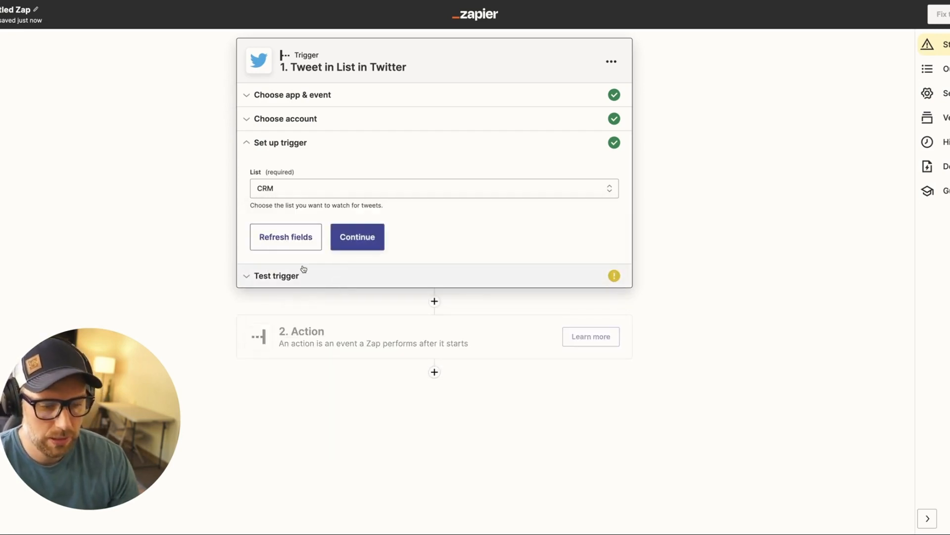
pyautogui.click(358, 236)
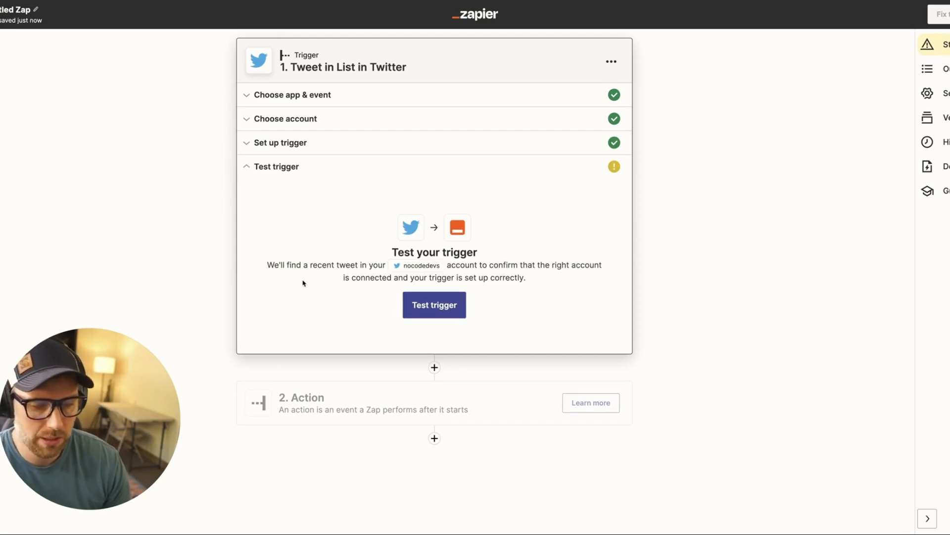
# Test the trigger, examine the data fields of the tweet it returns, and continue to the action step.
pyautogui.click(445, 306)
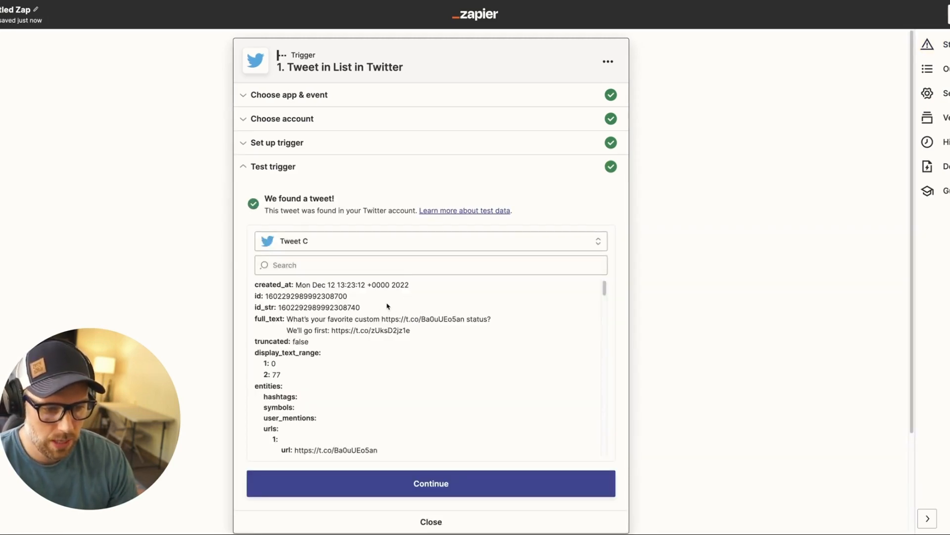
pyautogui.scroll(-2, 424, 303)
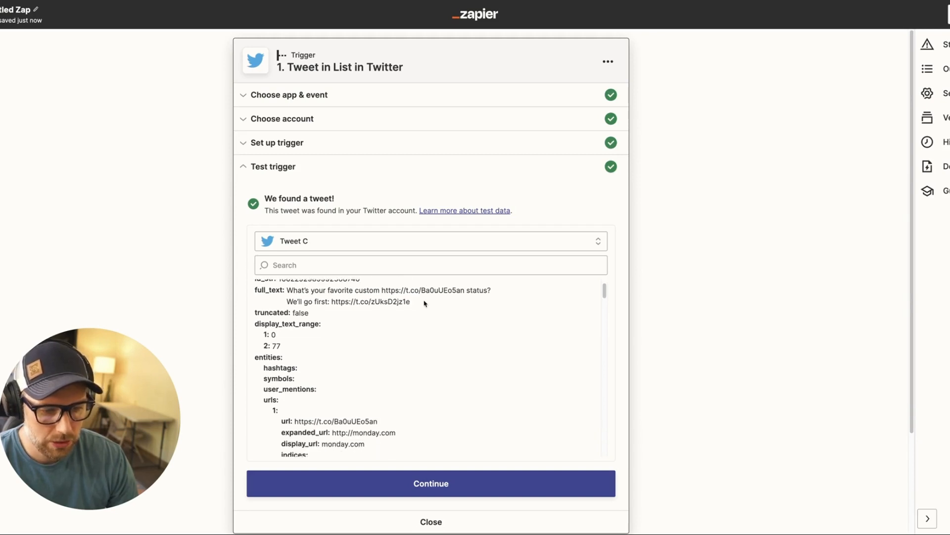
pyautogui.scroll(-10, 424, 304)
pyautogui.scroll(15, 423, 306)
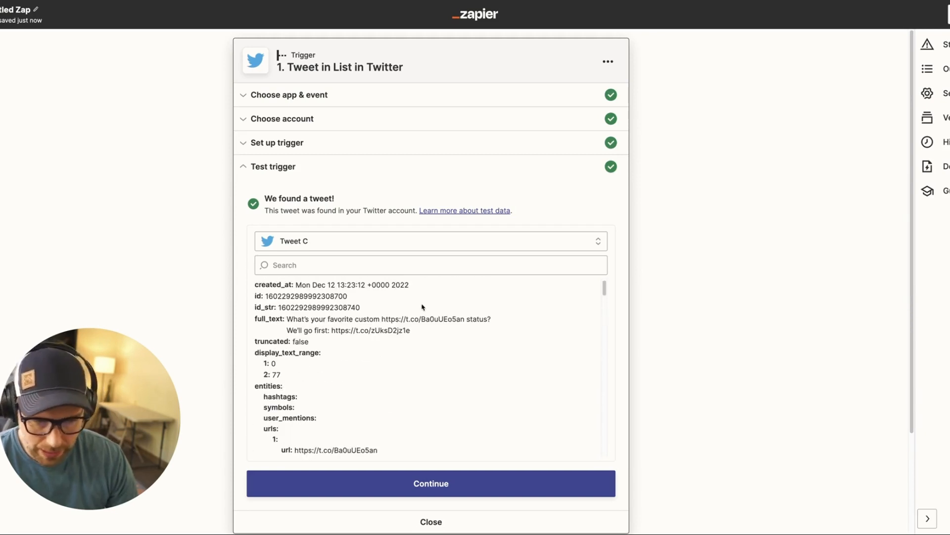
pyautogui.scroll(-20, 332, 319)
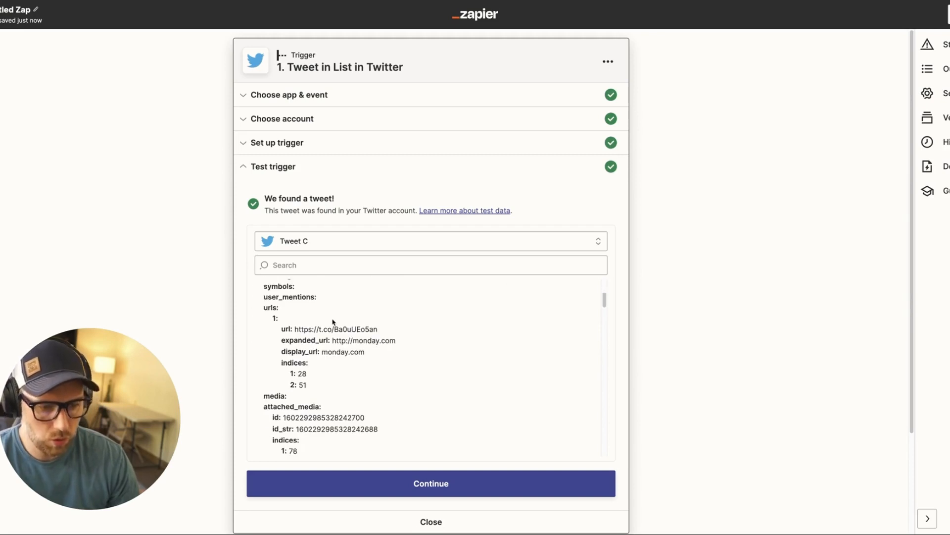
pyautogui.scroll(-10, 335, 322)
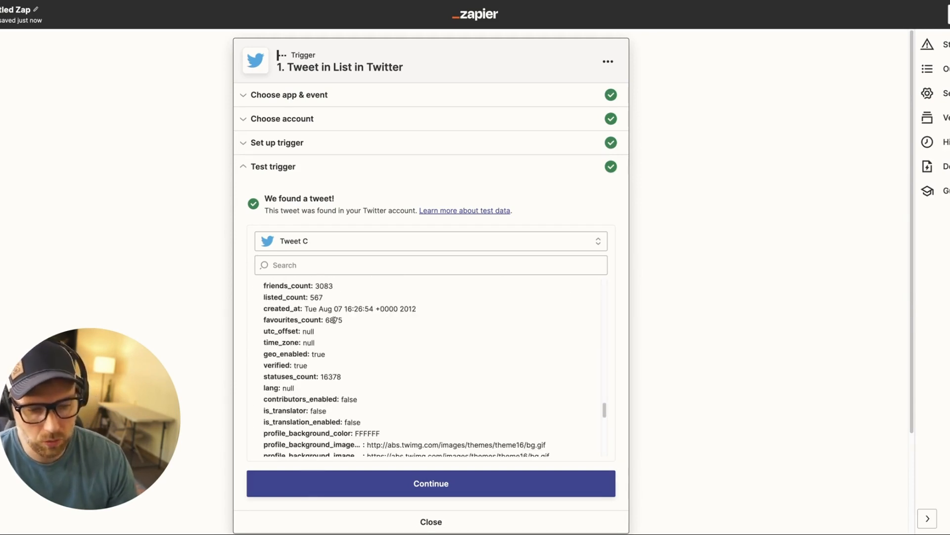
pyautogui.scroll(12, 346, 324)
pyautogui.scroll(10, 366, 329)
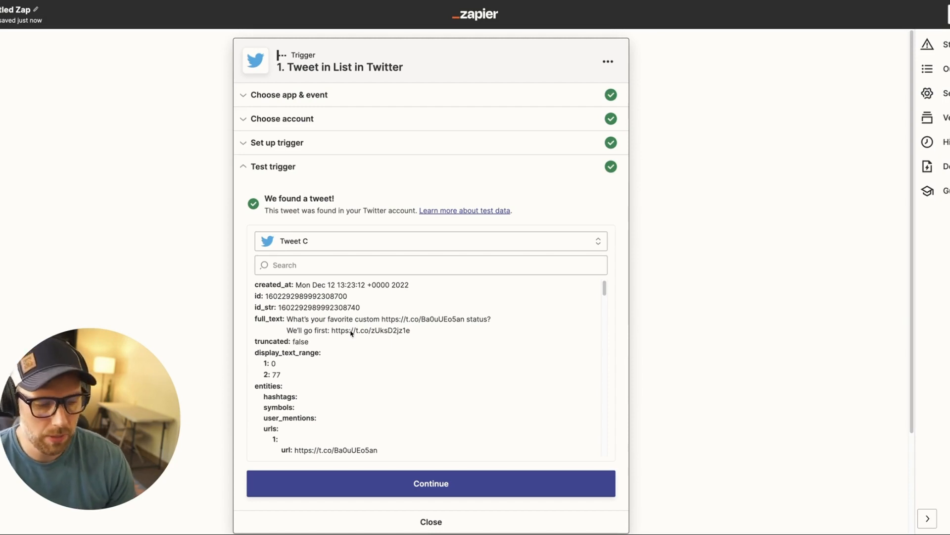
pyautogui.click(429, 486)
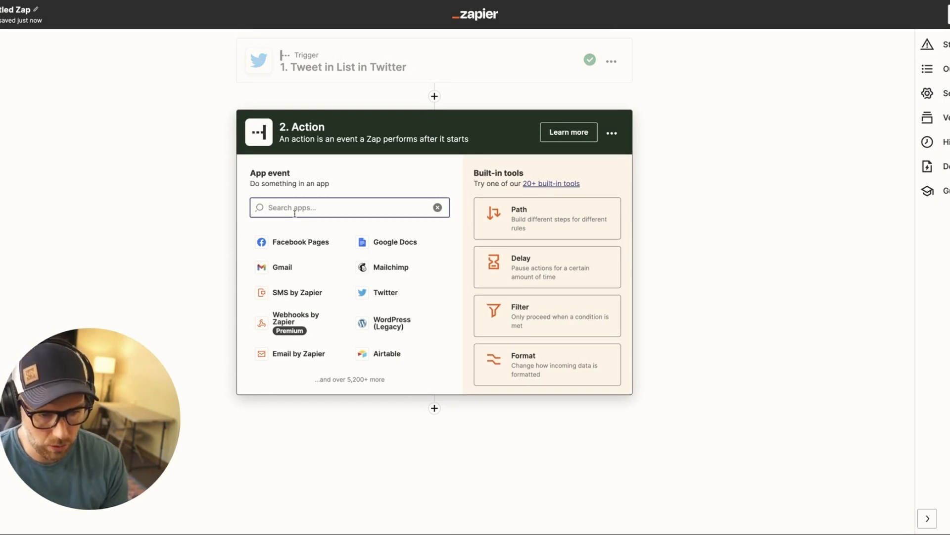
# Set monday.com as the action app with Create Item as its event, and continue to the account choice.
pyautogui.write('monday')
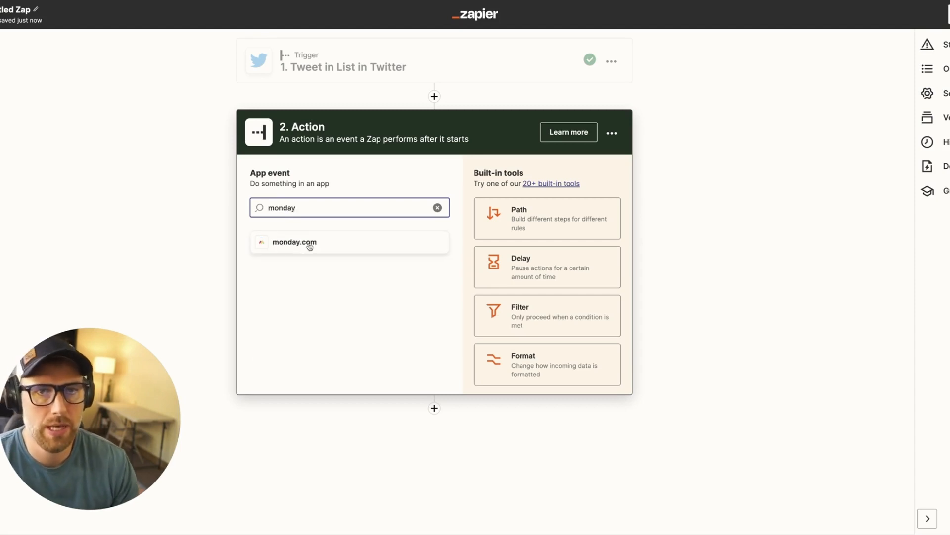
pyautogui.click(313, 243)
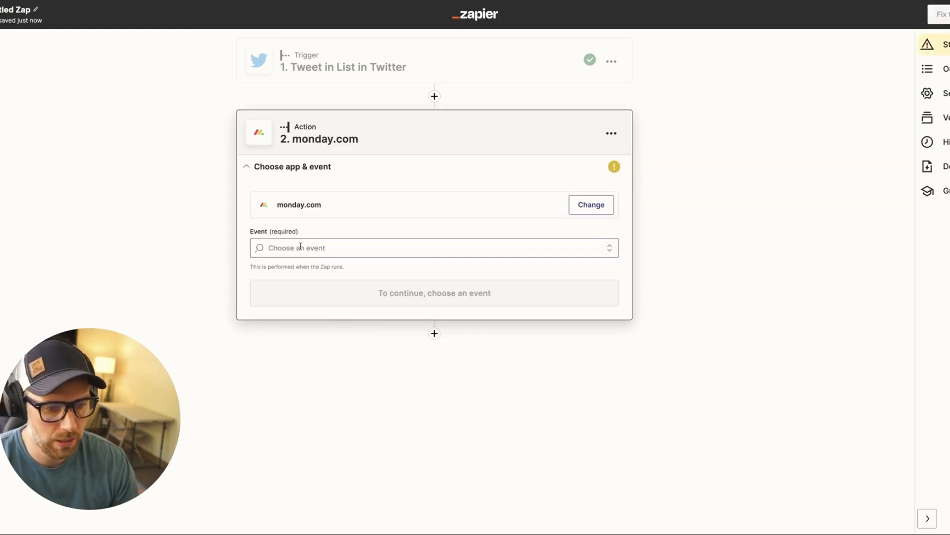
pyautogui.click(300, 246)
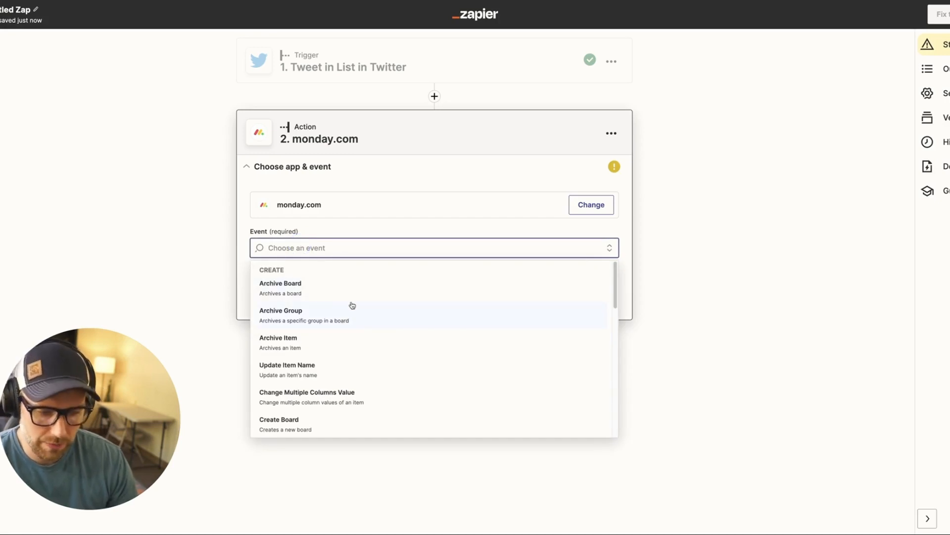
pyautogui.scroll(-1, 352, 305)
pyautogui.scroll(-5, 353, 305)
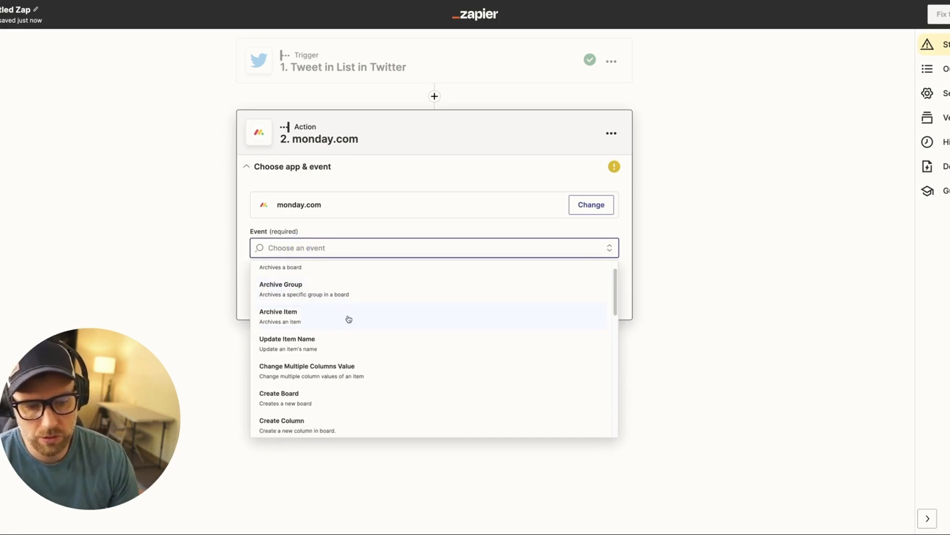
pyautogui.scroll(-2, 362, 338)
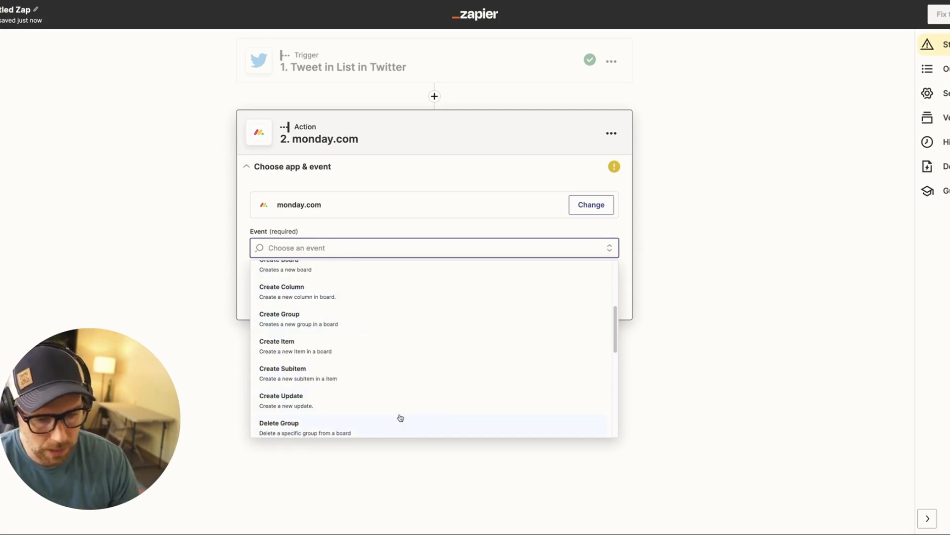
pyautogui.click(308, 346)
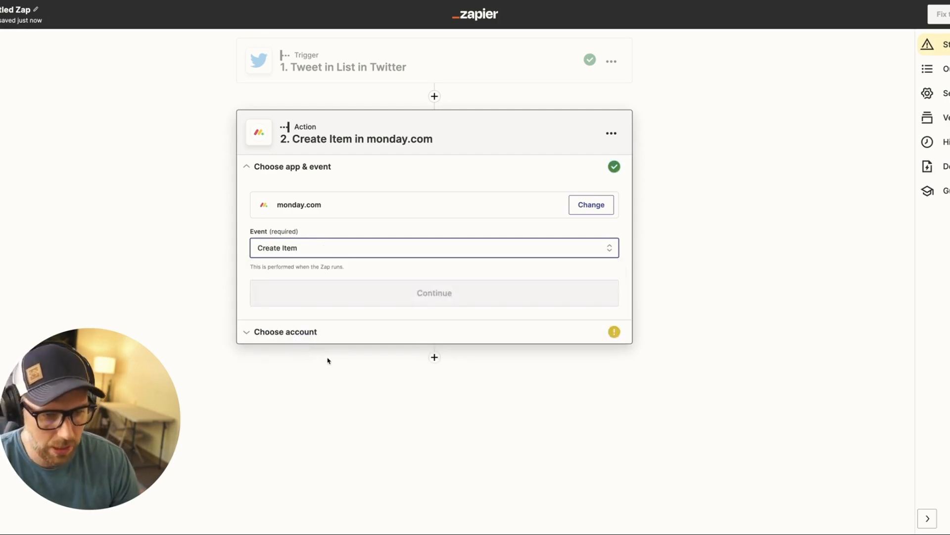
pyautogui.click(369, 297)
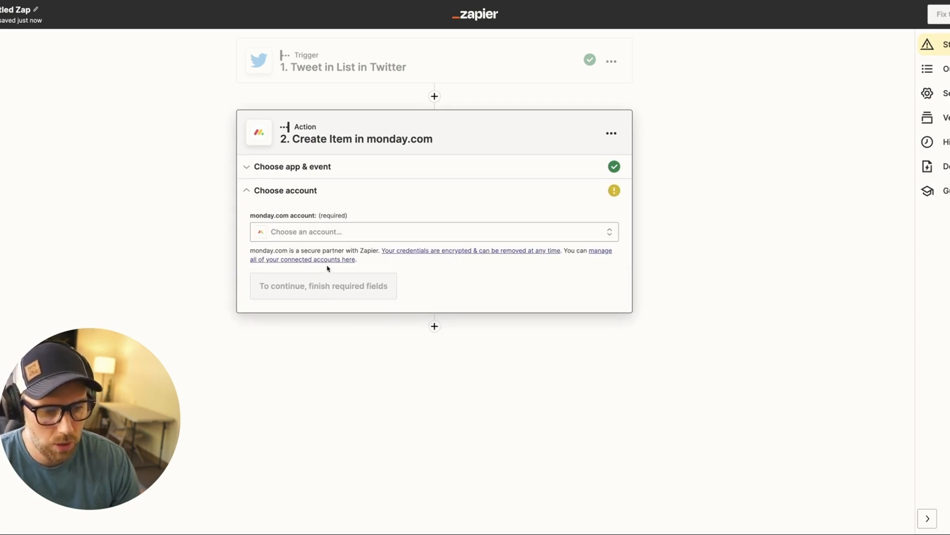
# Choose the connected account monday.com #2 for the action and set Twitter CRM as the target board.
pyautogui.click(319, 232)
pyautogui.click(313, 307)
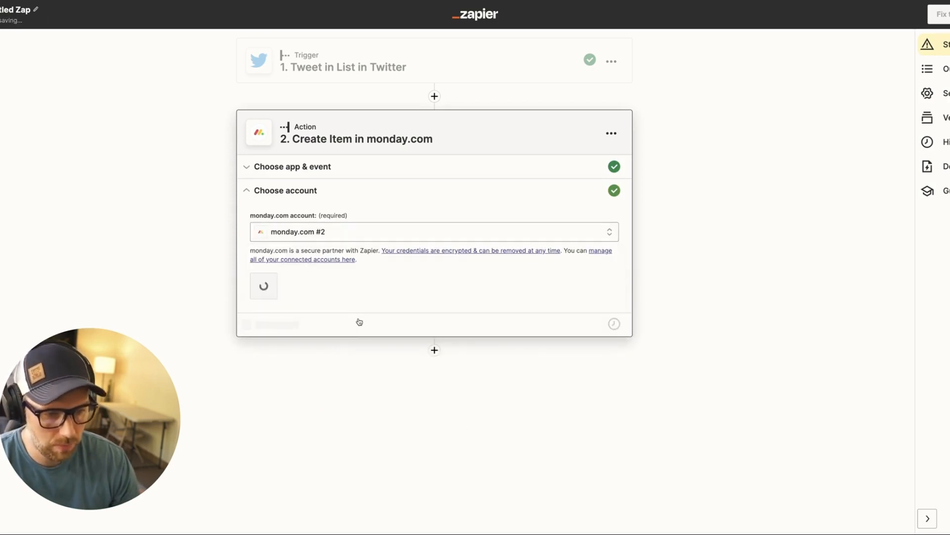
pyautogui.click(363, 325)
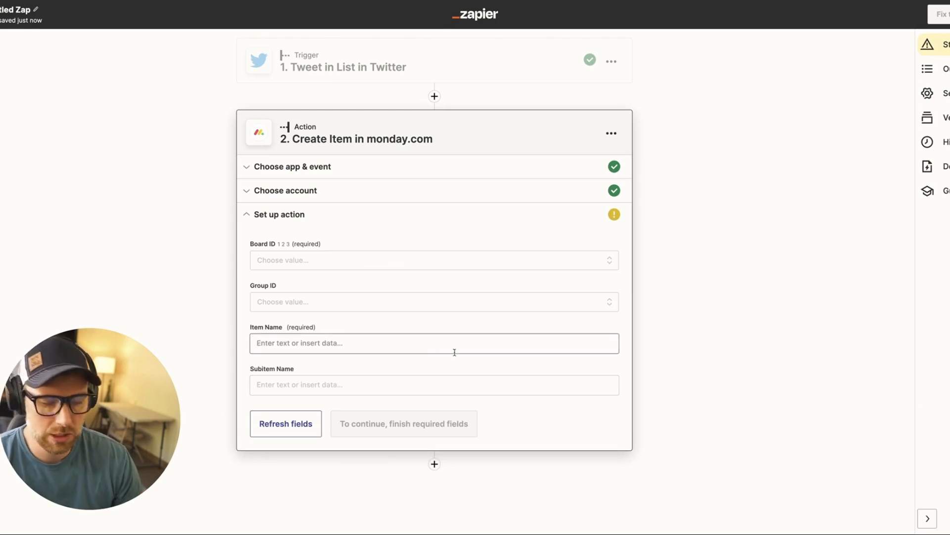
pyautogui.click(256, 260)
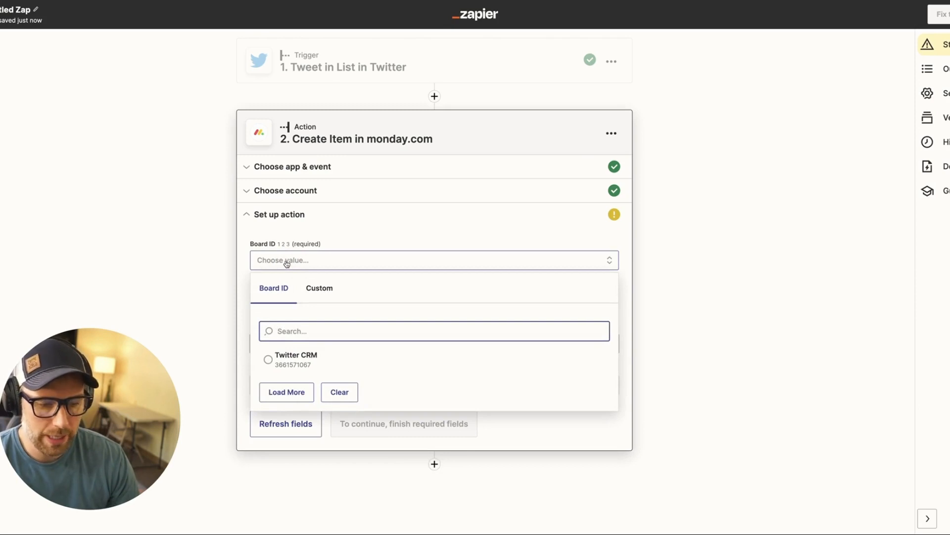
pyautogui.click(287, 364)
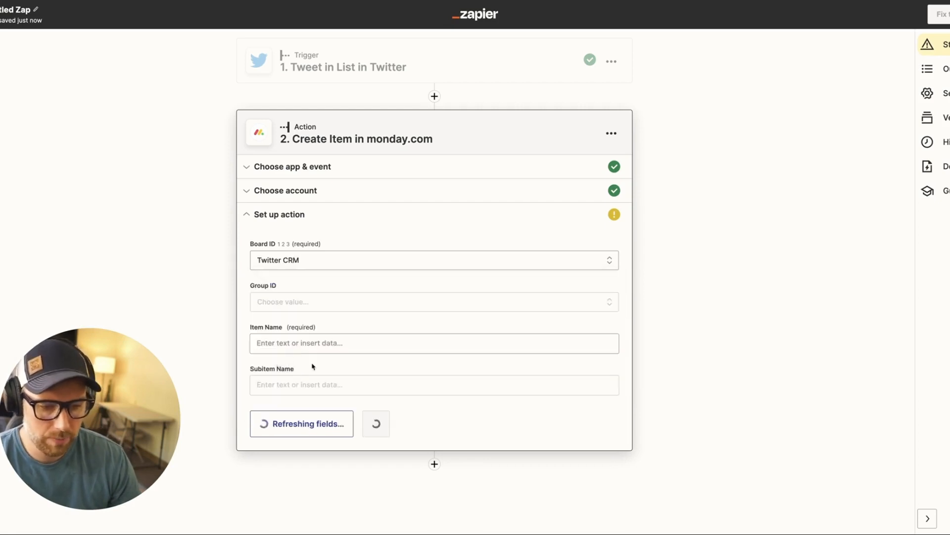
pyautogui.scroll(-5, 361, 341)
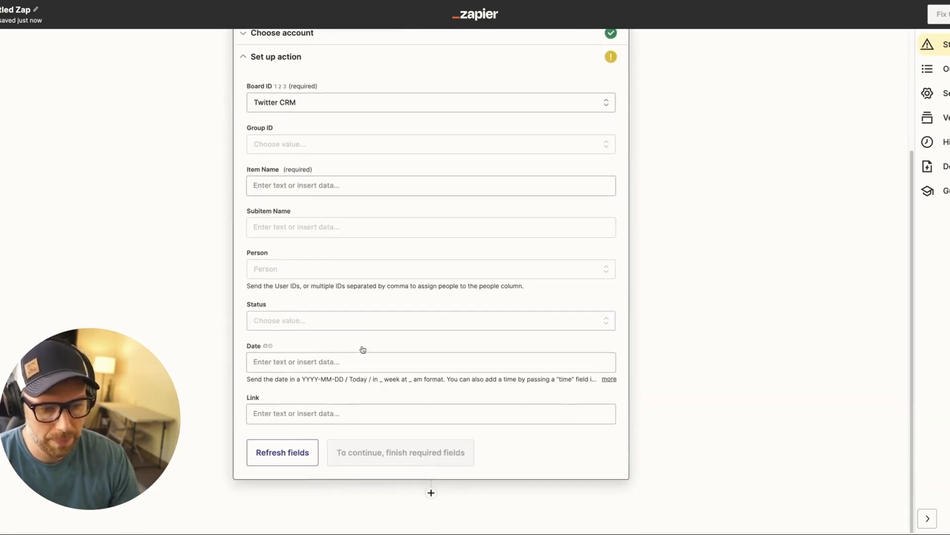
# Check the columns of the Twitter CRM board in monday.com, and map Item Name to the tweet's Full Name field in Zapier.
pyautogui.click(272, 187)
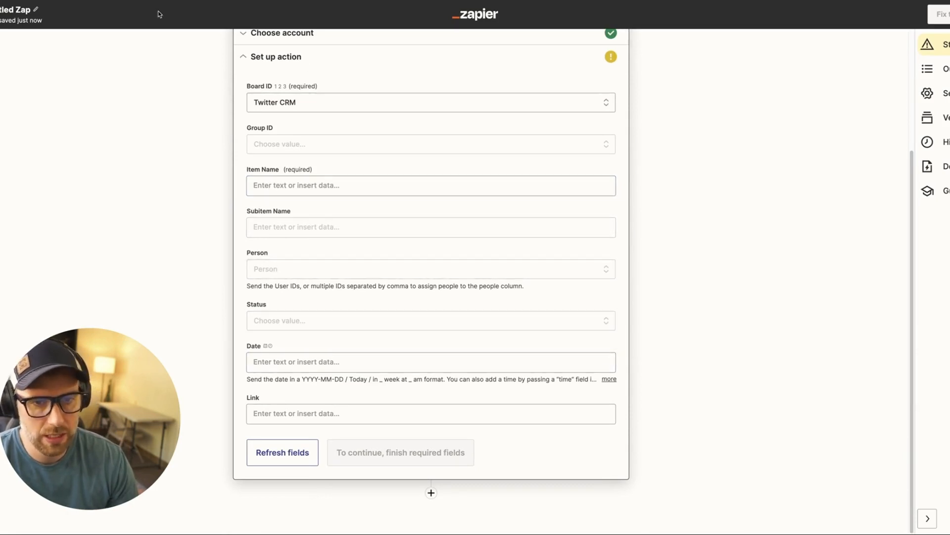
pyautogui.click(50, 1)
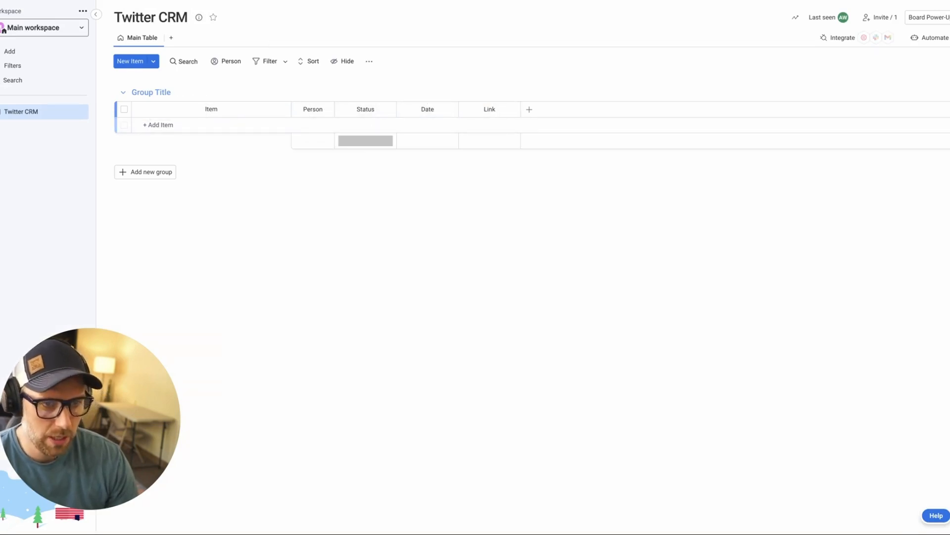
pyautogui.click(173, 1)
pyautogui.scroll(1, 304, 360)
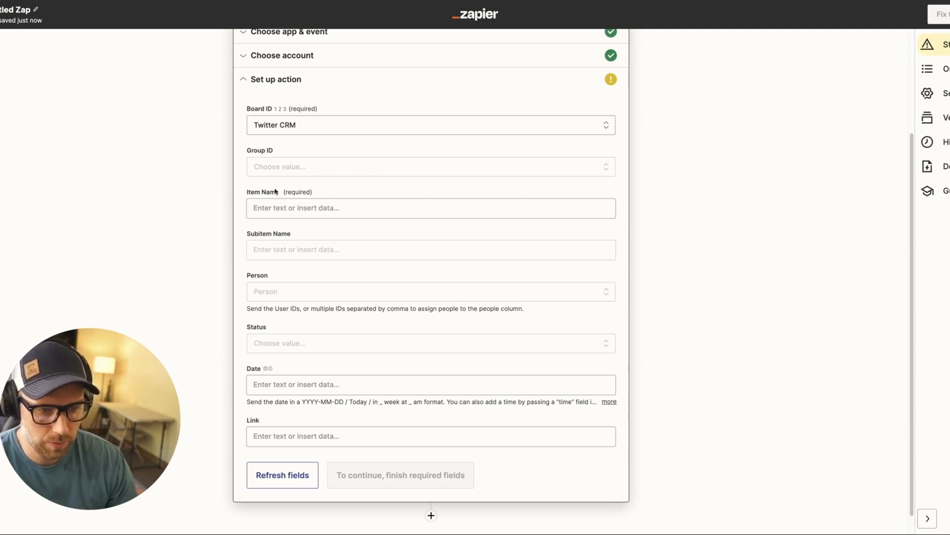
pyautogui.click(288, 208)
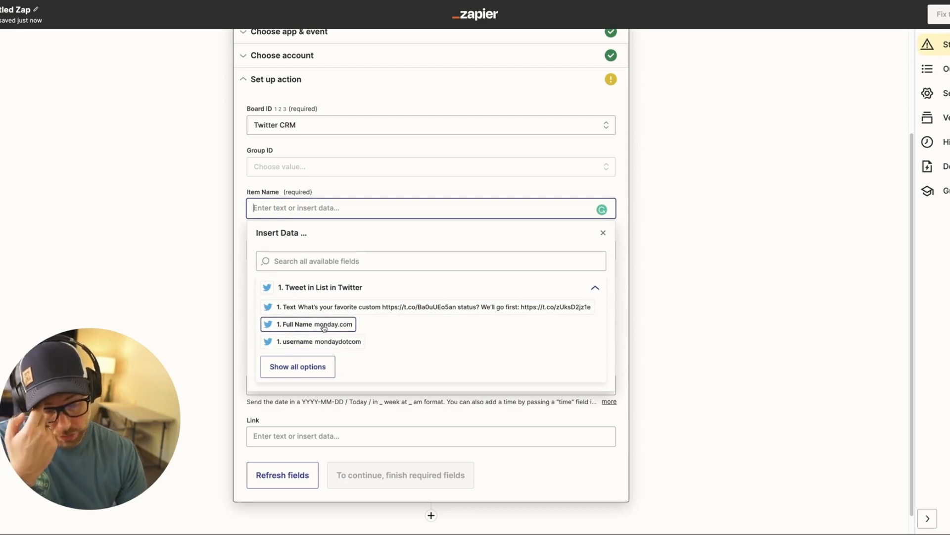
pyautogui.click(333, 326)
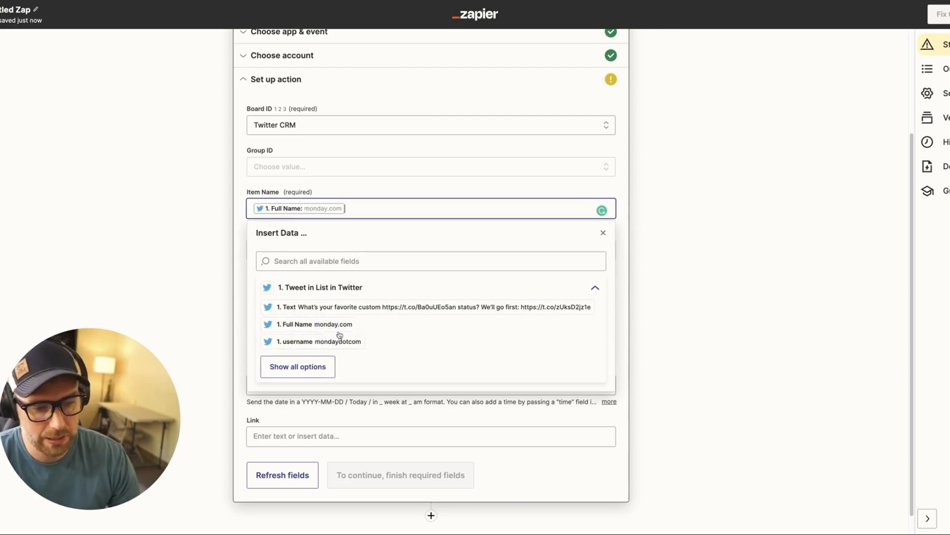
pyautogui.click(236, 251)
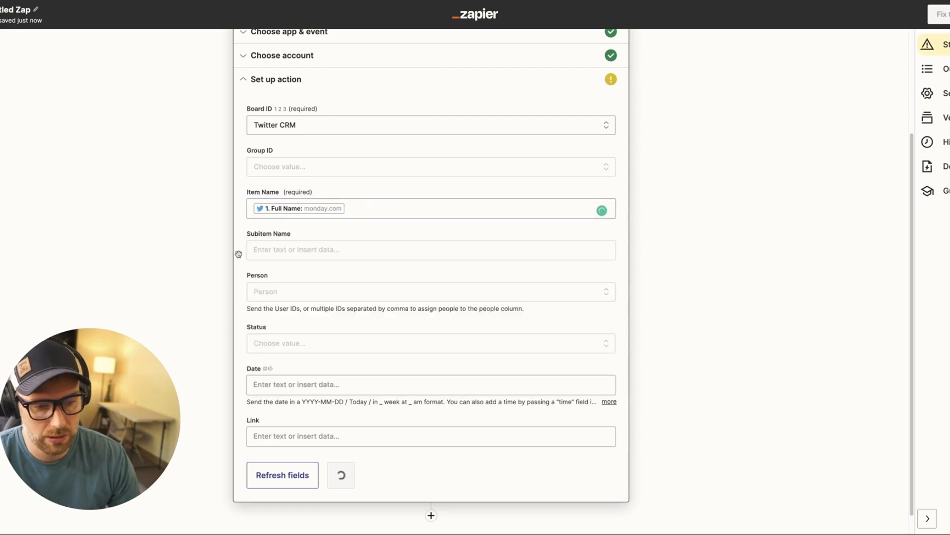
# Assign the listed account member as the item's Person and set its Status to Working on it.
pyautogui.click(271, 292)
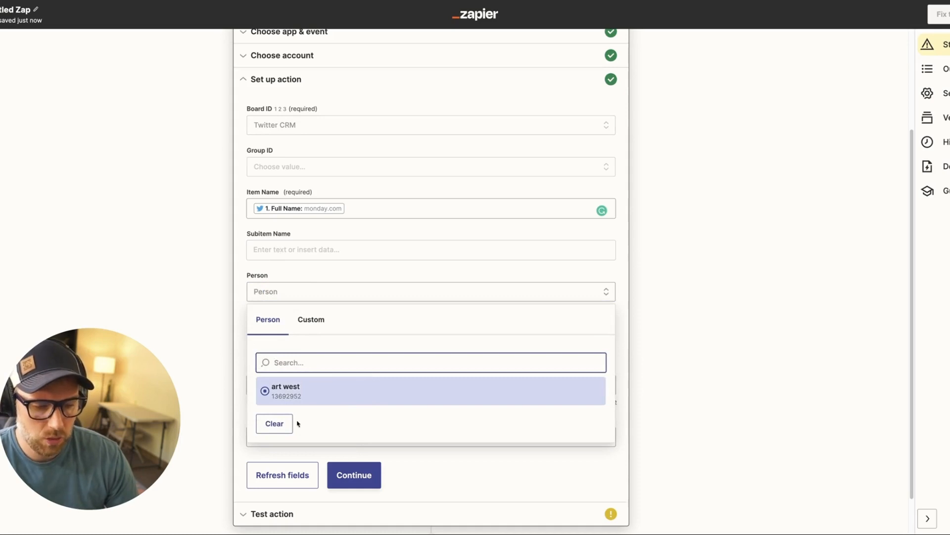
pyautogui.click(299, 391)
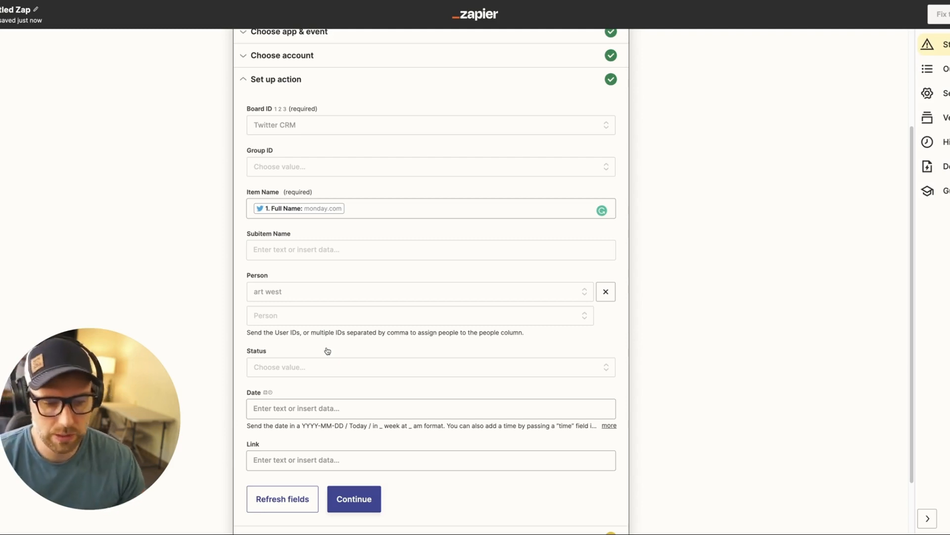
pyautogui.click(297, 367)
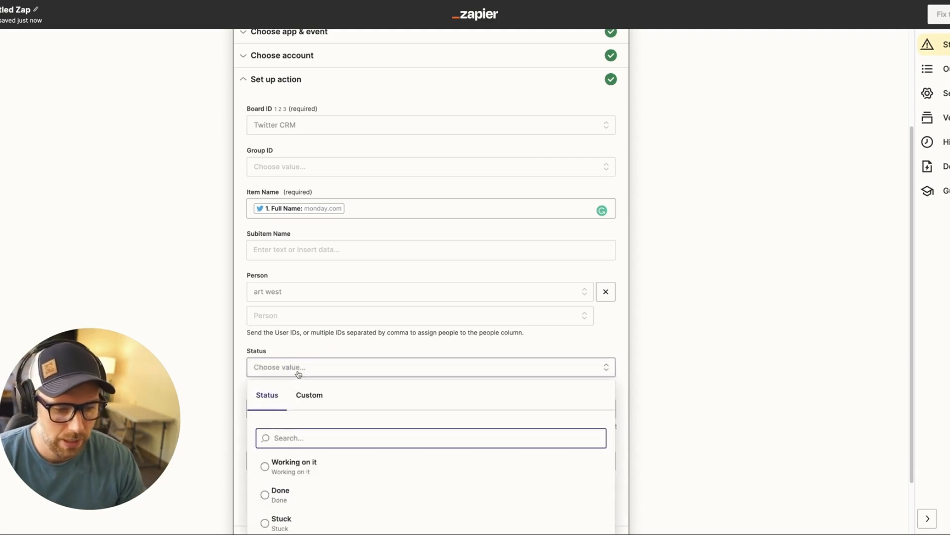
pyautogui.click(296, 453)
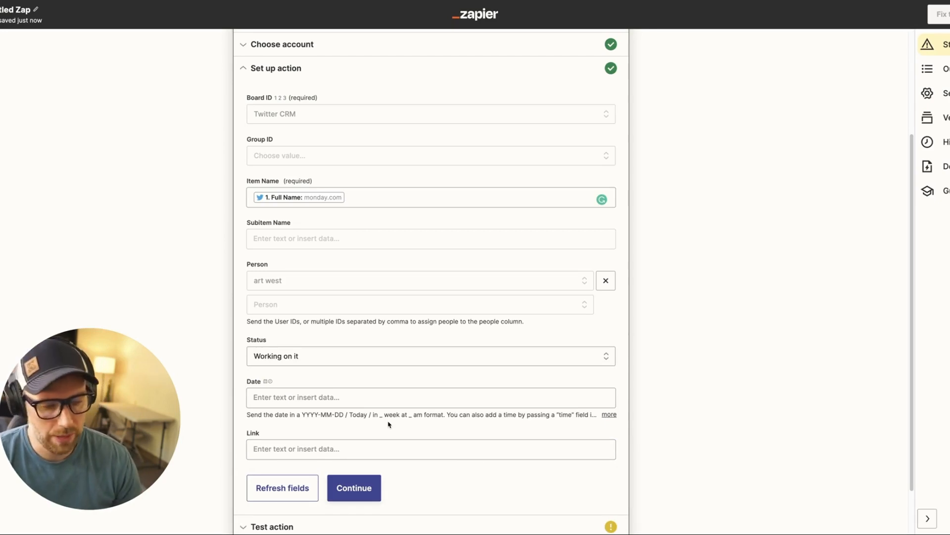
# Map the item's Date field to the tweet's Created At value from the full list of trigger data.
pyautogui.click(333, 396)
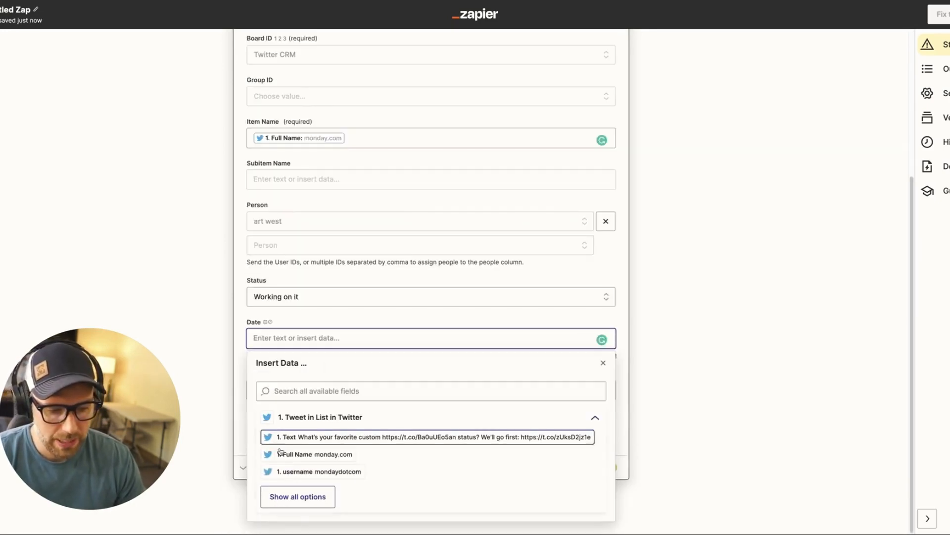
pyautogui.click(305, 498)
pyautogui.scroll(-3, 305, 499)
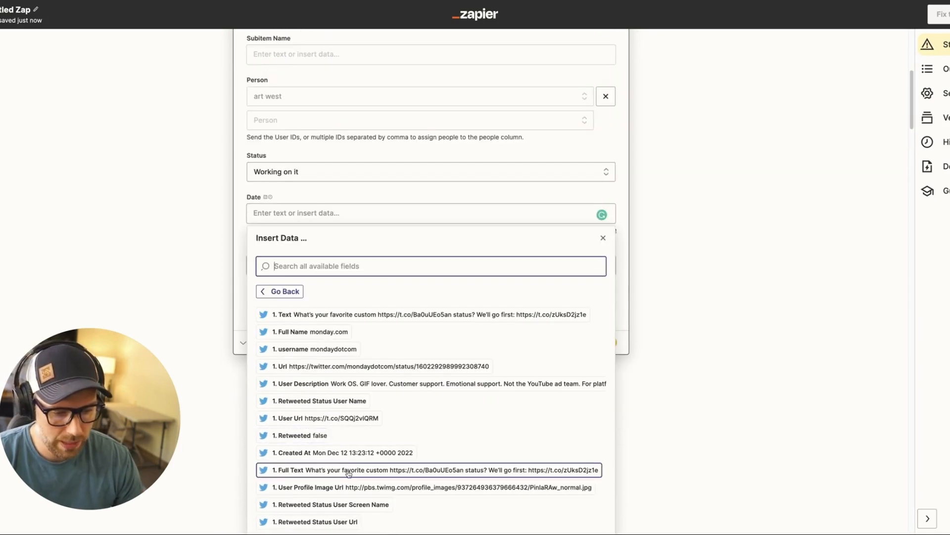
pyautogui.click(329, 453)
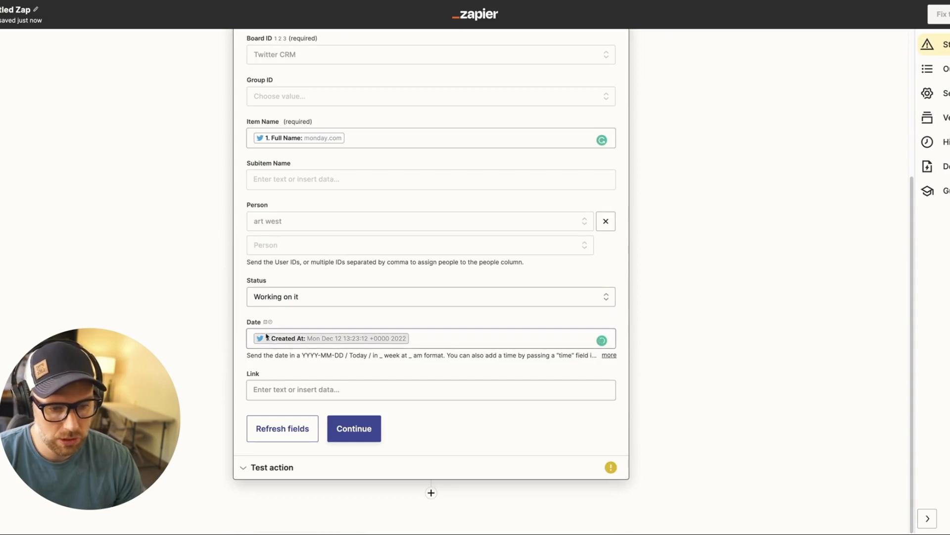
# Map the item's Link field to the tweet's Url value from the full list of trigger data.
pyautogui.click(286, 389)
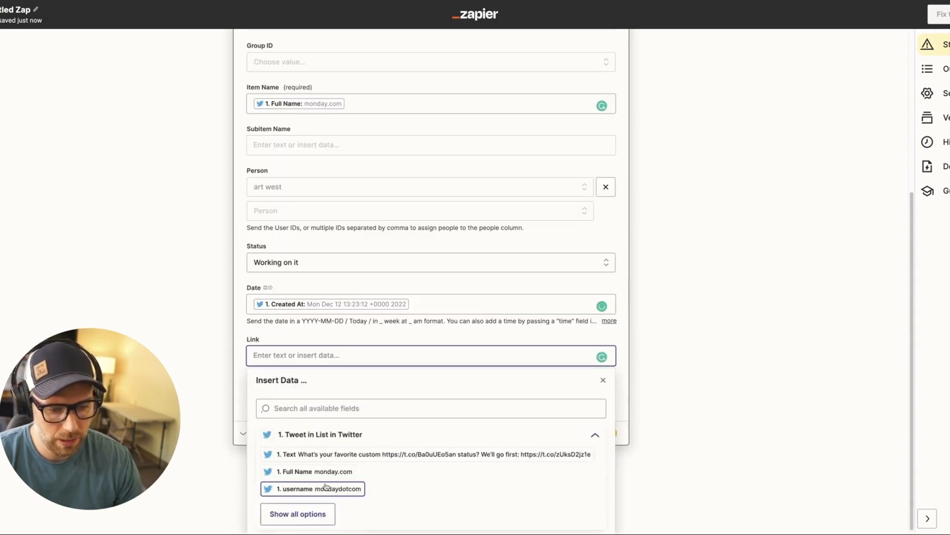
pyautogui.click(297, 513)
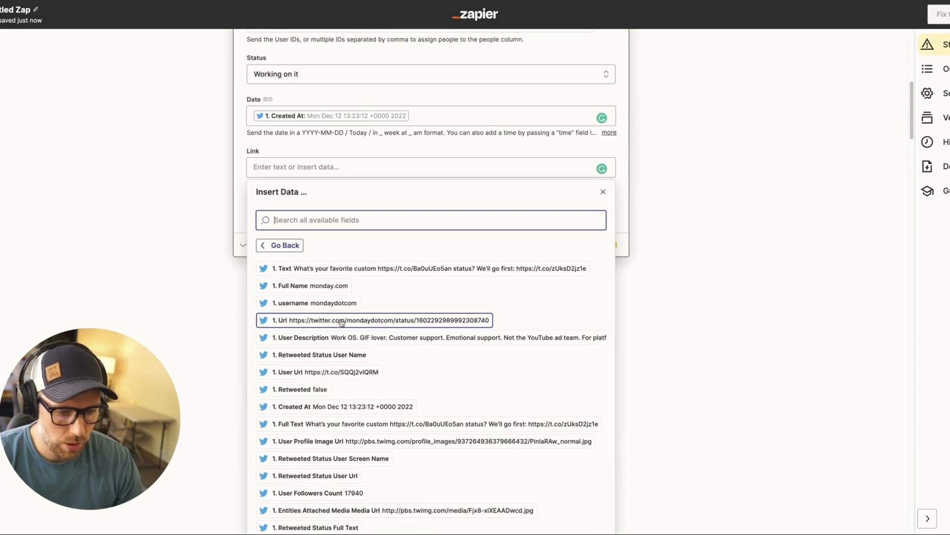
pyautogui.click(415, 320)
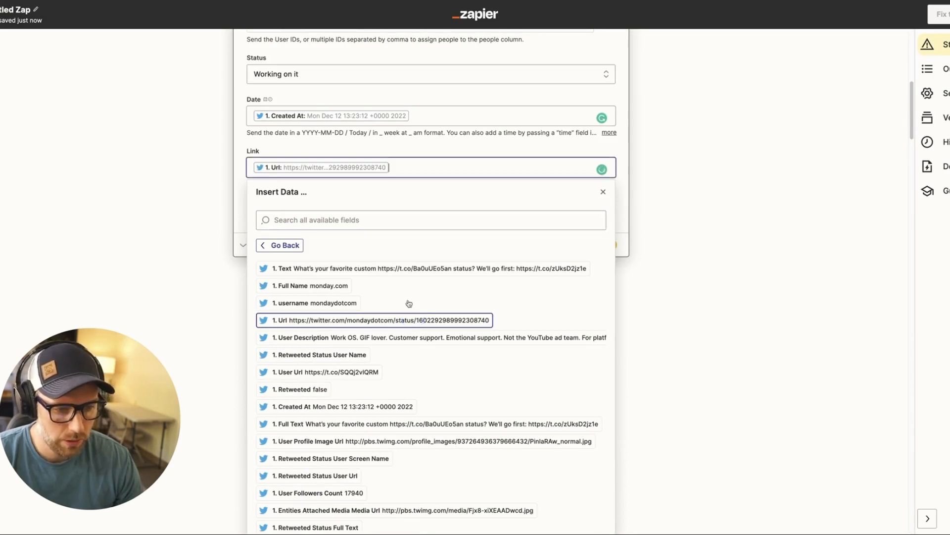
pyautogui.click(240, 193)
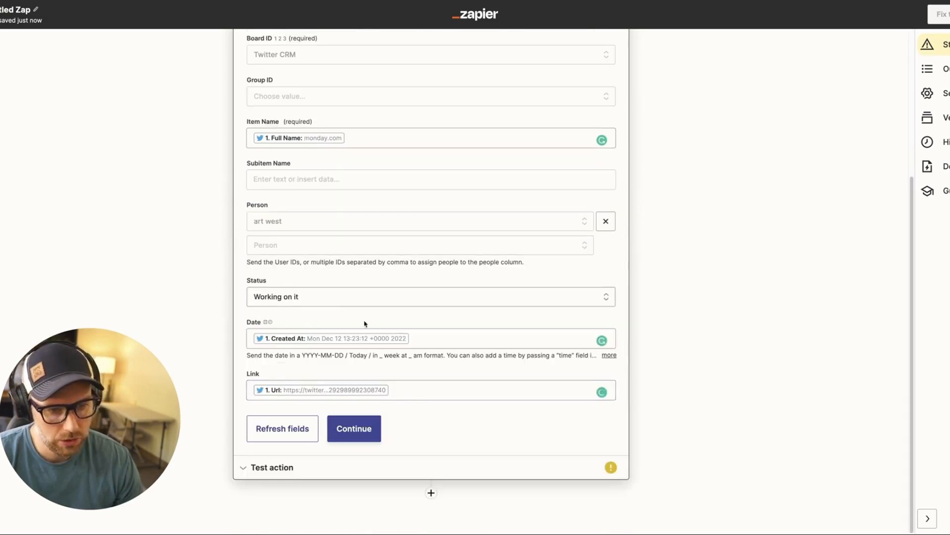
# Finish the action setup, test the action to send an item to monday.com, and check it on the Twitter CRM board.
pyautogui.click(378, 431)
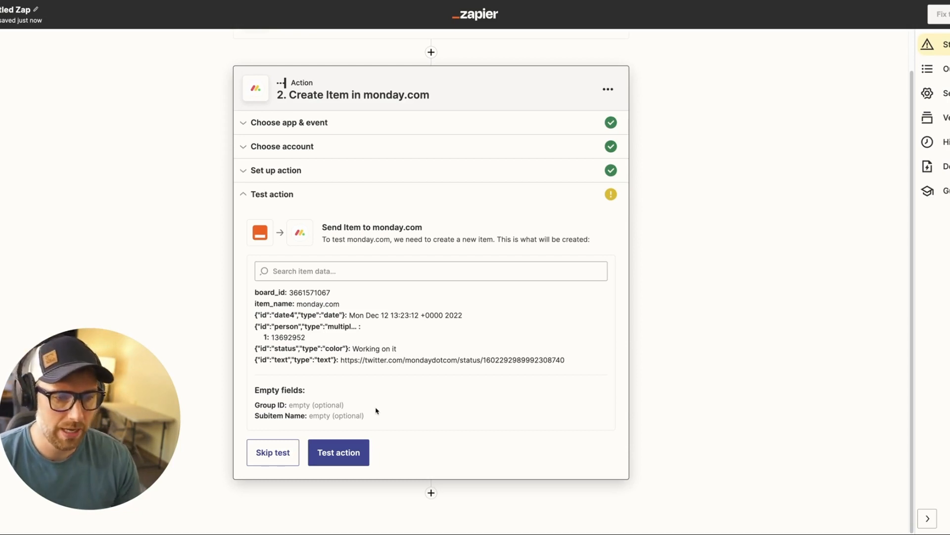
pyautogui.scroll(1, 429, 310)
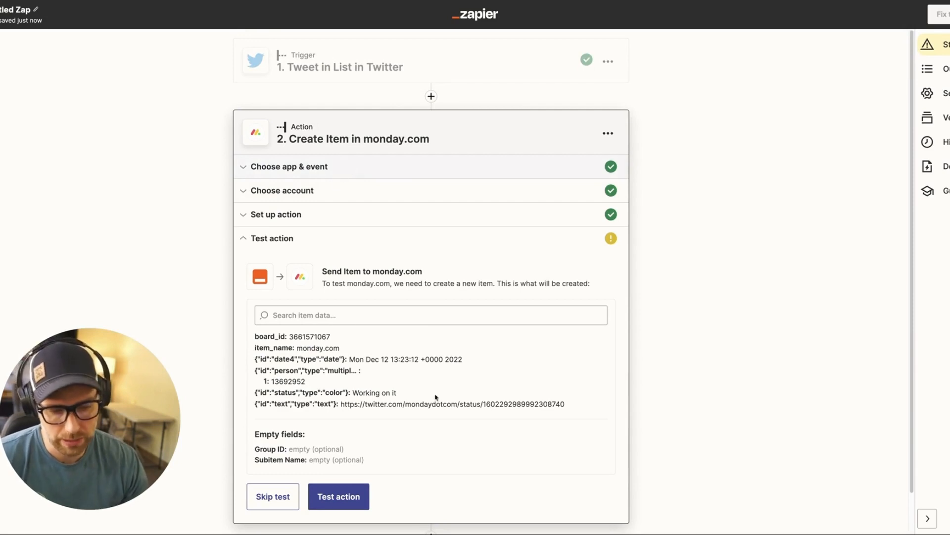
pyautogui.click(340, 497)
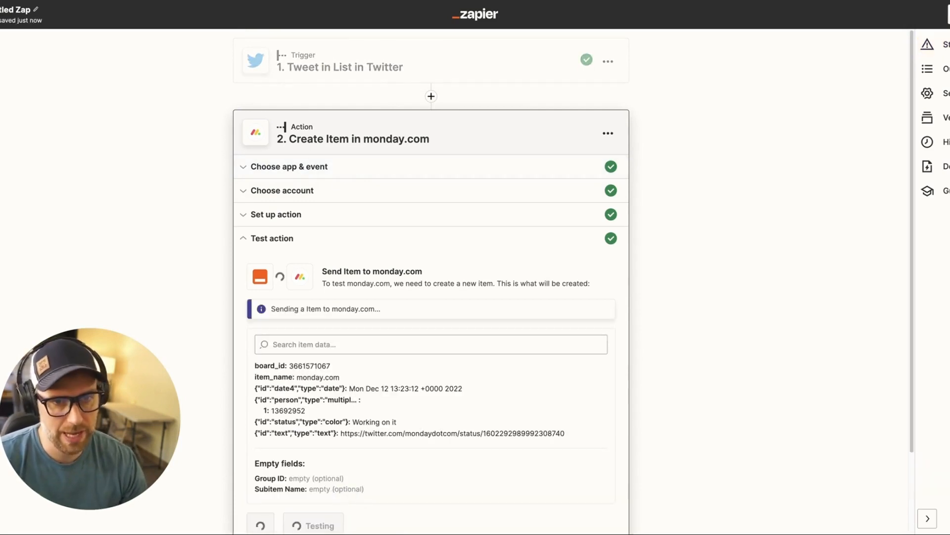
pyautogui.click(165, 1)
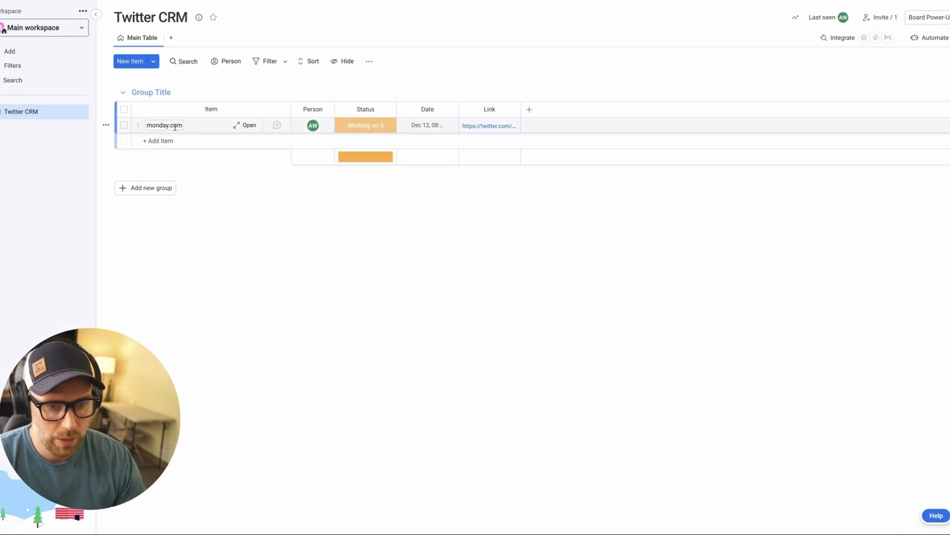
pyautogui.moveTo(314, 126)
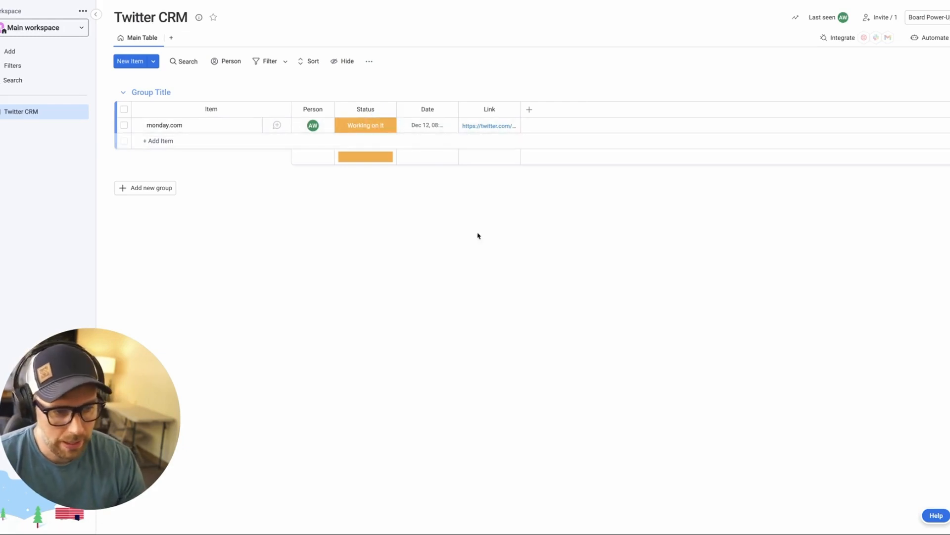
# Change the status of the new monday.com item to Stuck, and finally to Done.
pyautogui.click(374, 126)
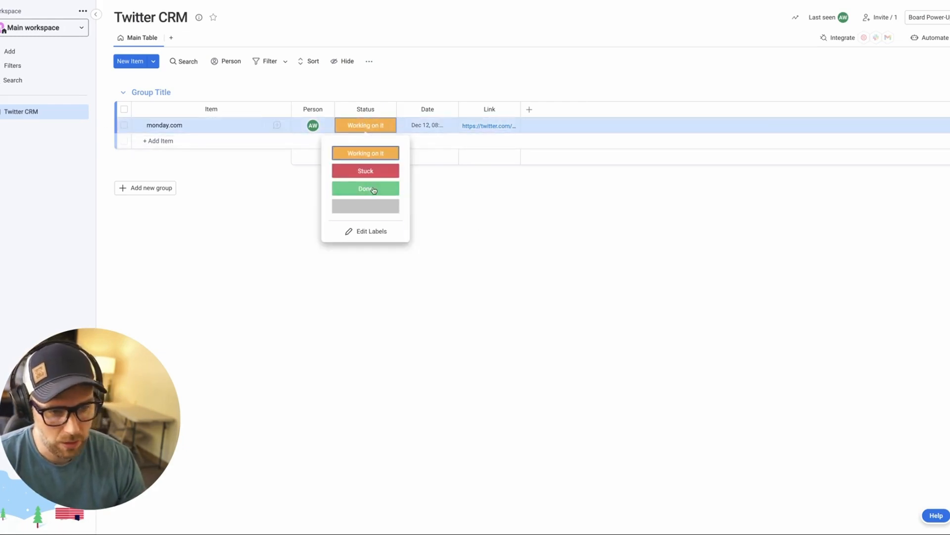
pyautogui.click(365, 171)
pyautogui.click(381, 126)
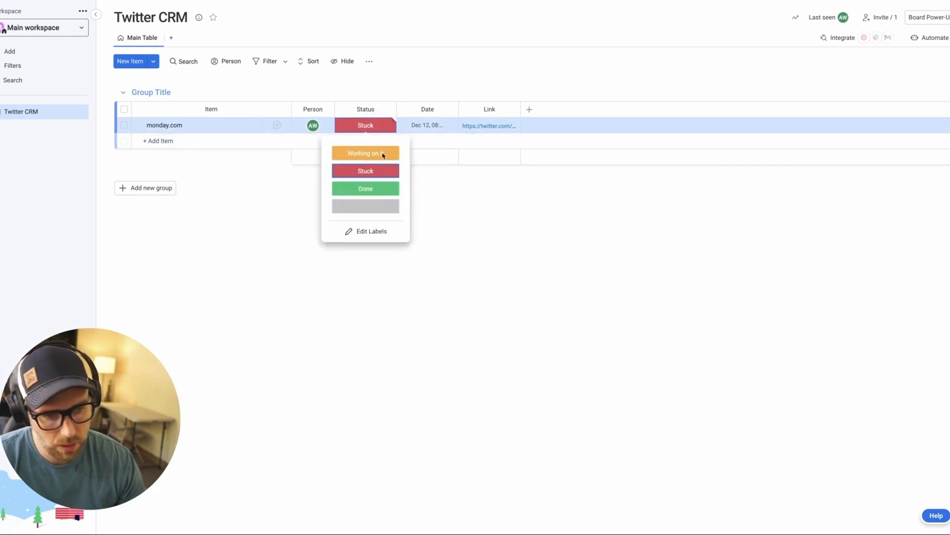
pyautogui.click(382, 188)
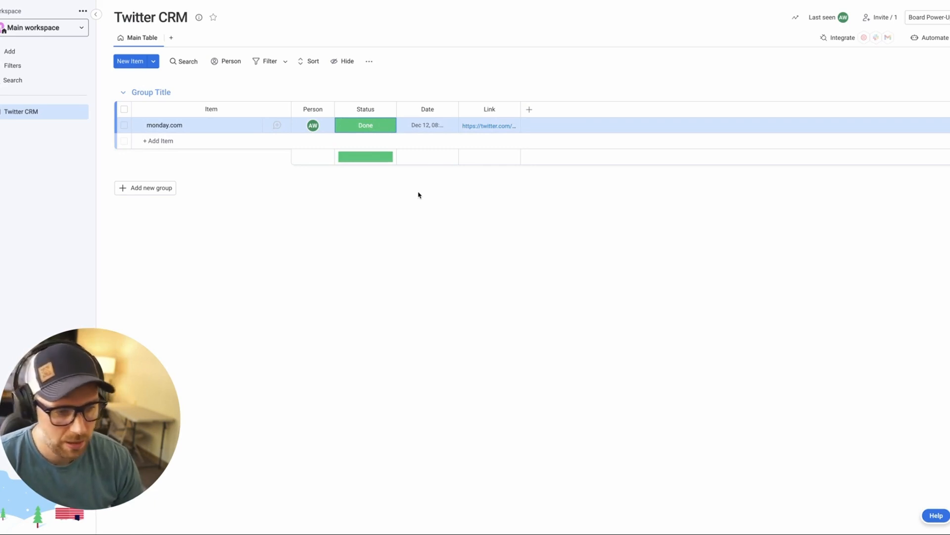
# Look at the item's person assignment options without changing them, and return to the Zap in Zapier.
pyautogui.click(318, 130)
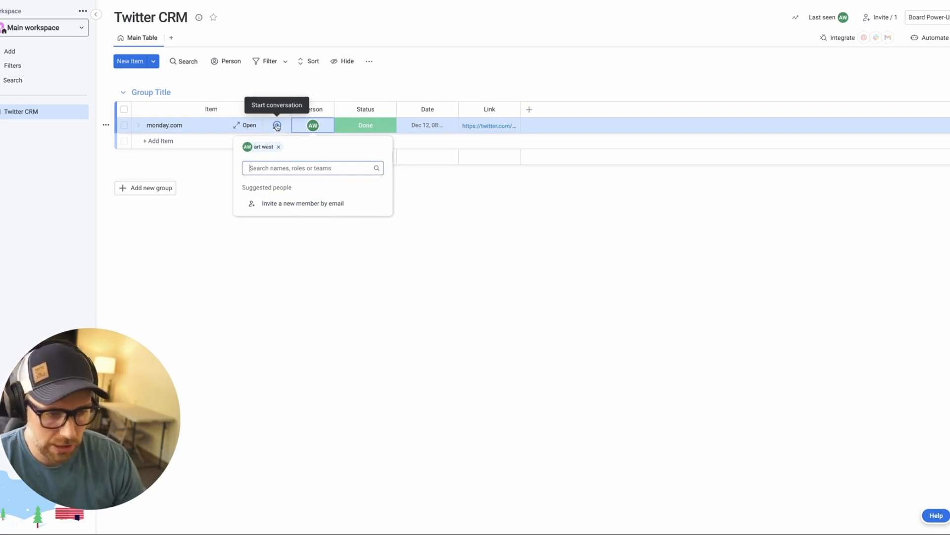
pyautogui.click(590, 224)
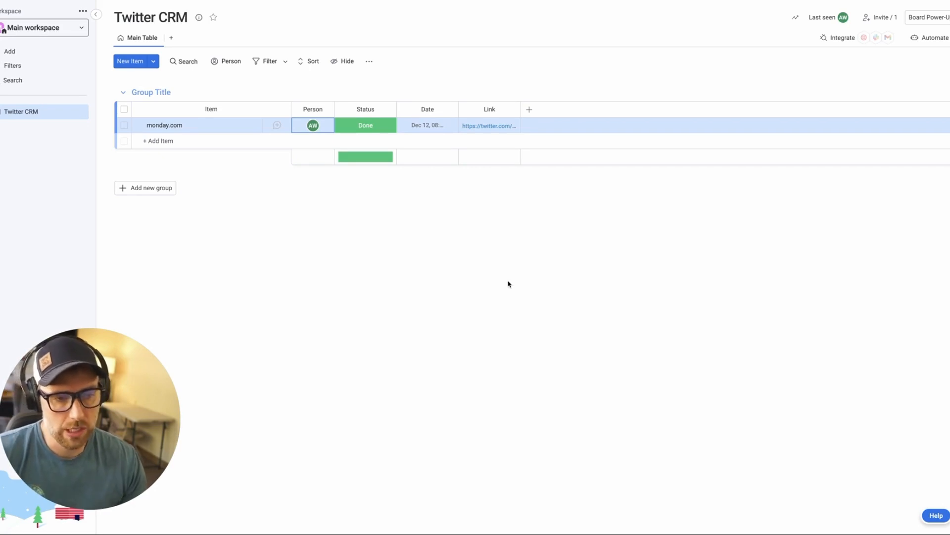
pyautogui.click(278, 1)
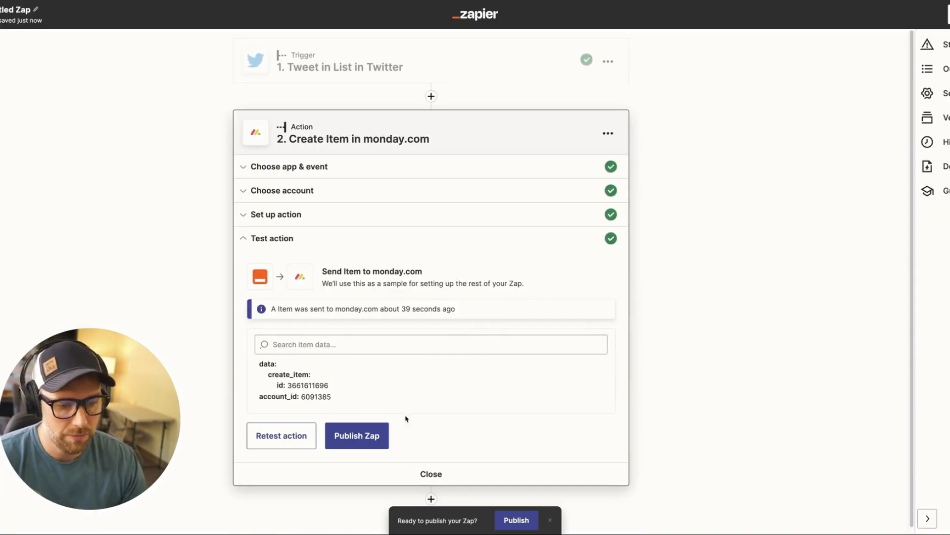